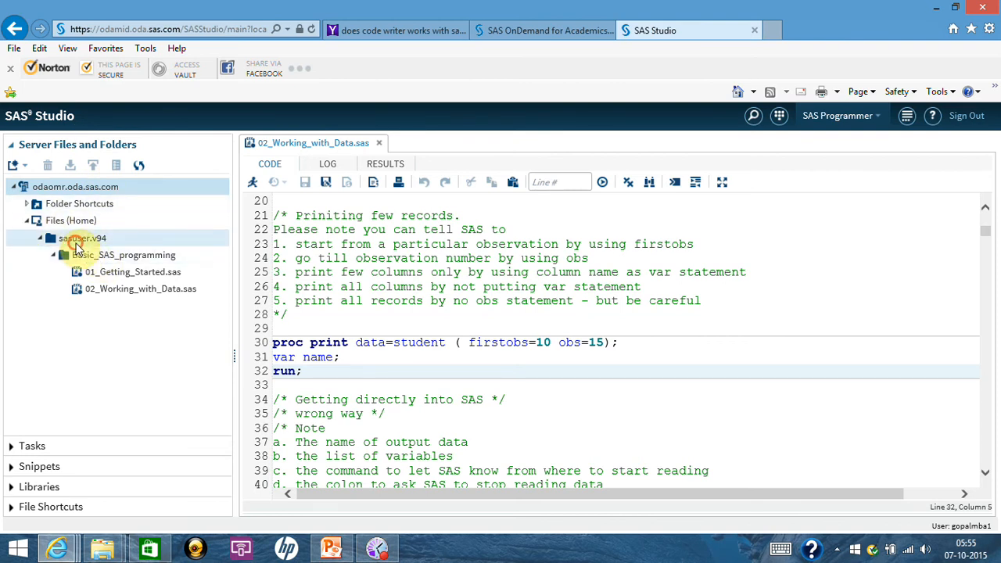
Step: Select the Basic_SAS_programming folder inside sasuser.v94 in the server files
left_click(77, 244)
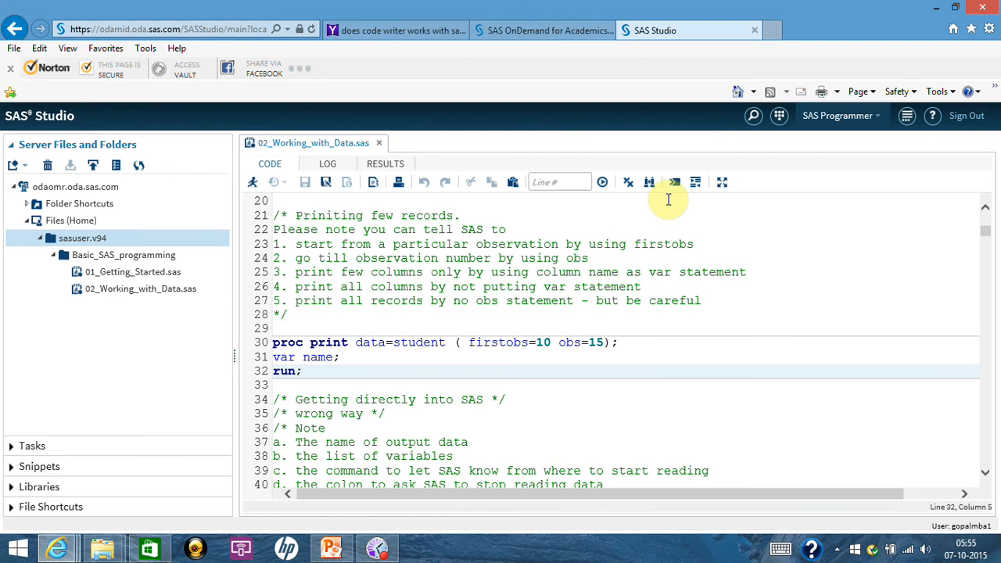
left_click(101, 258)
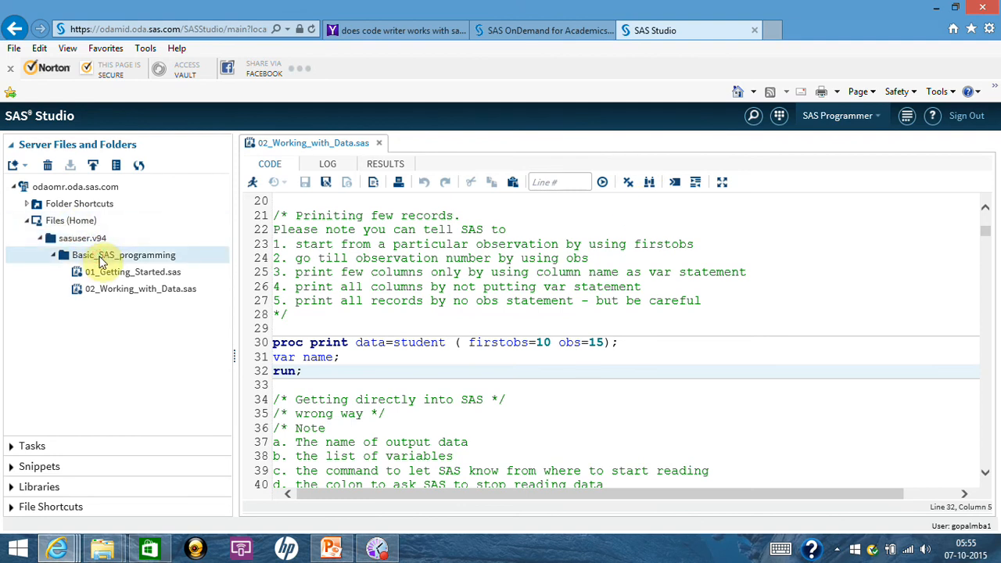
left_click(93, 167)
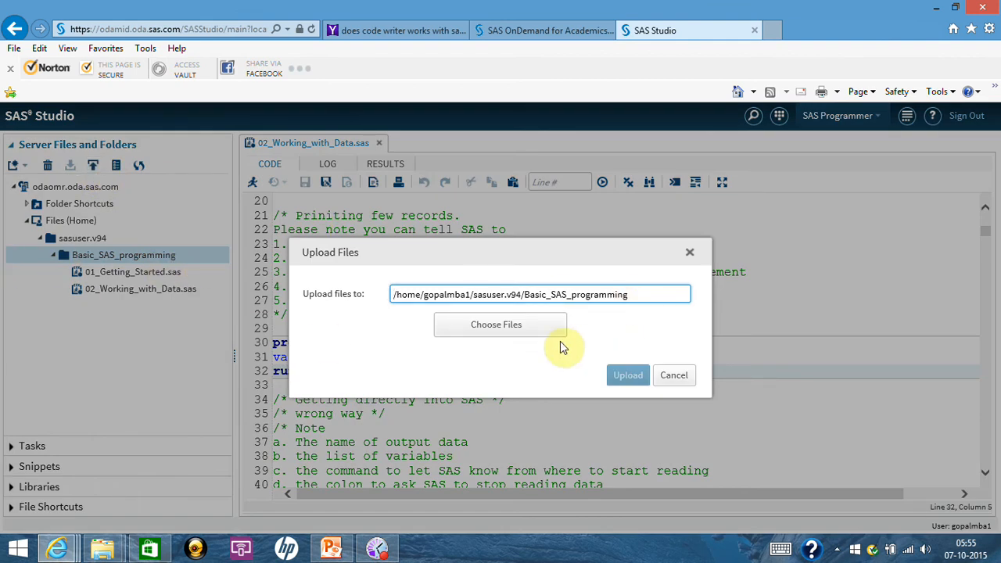
left_click(540, 327)
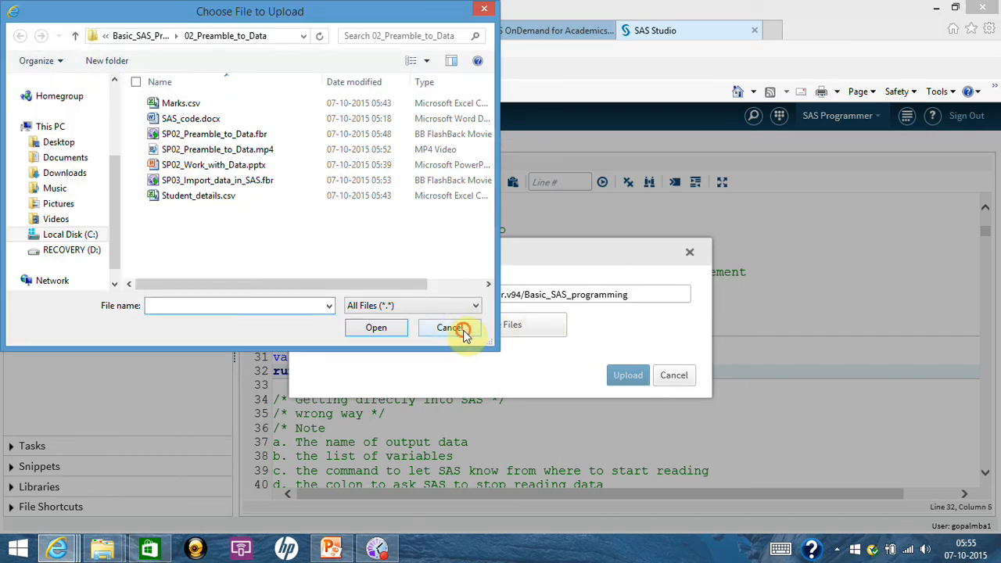
left_click(462, 328)
left_click(671, 375)
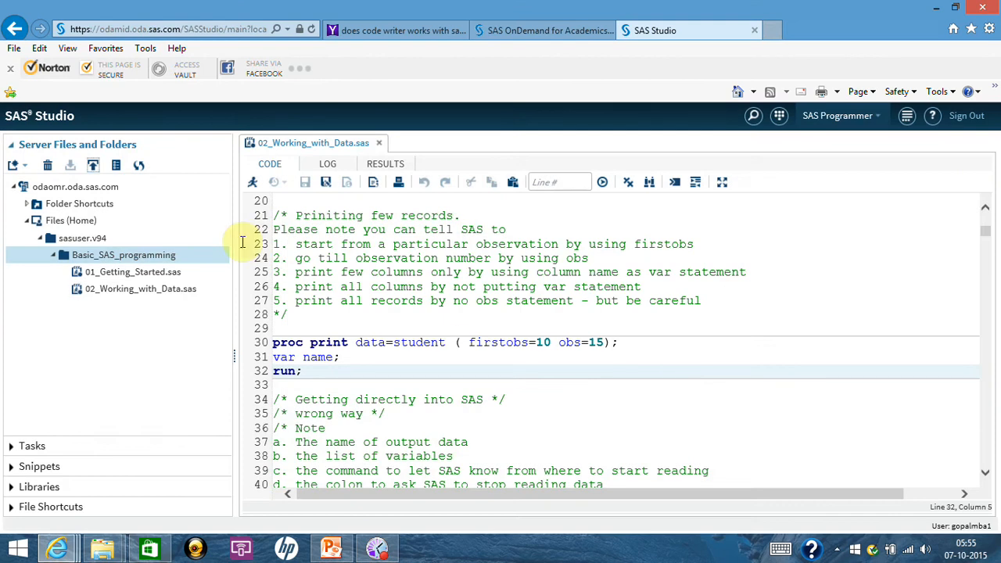
Step: Create a new Import Data task and check the Basic_SAS_programming folder for a source file
left_click(28, 167)
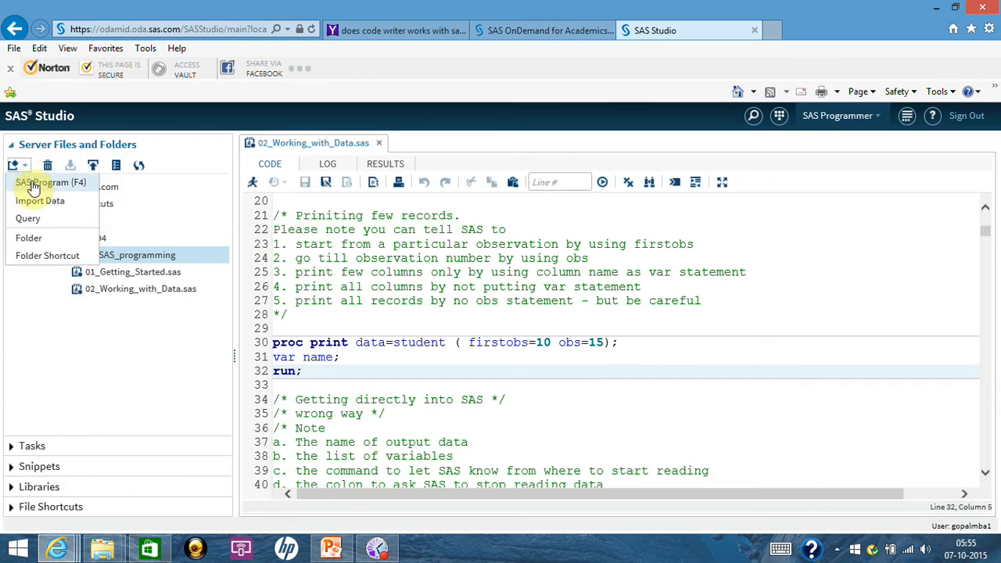
left_click(40, 202)
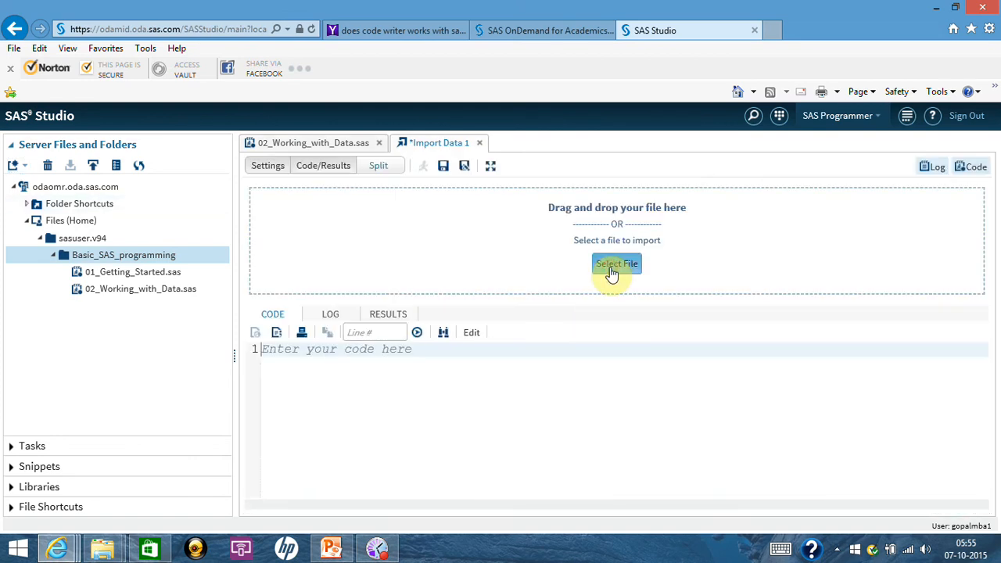
left_click(614, 266)
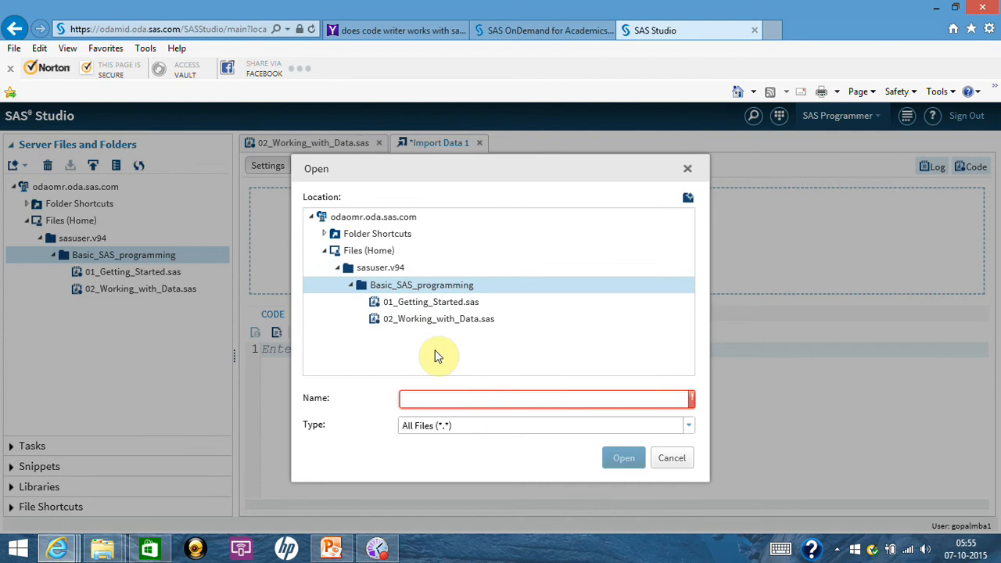
left_click(673, 461)
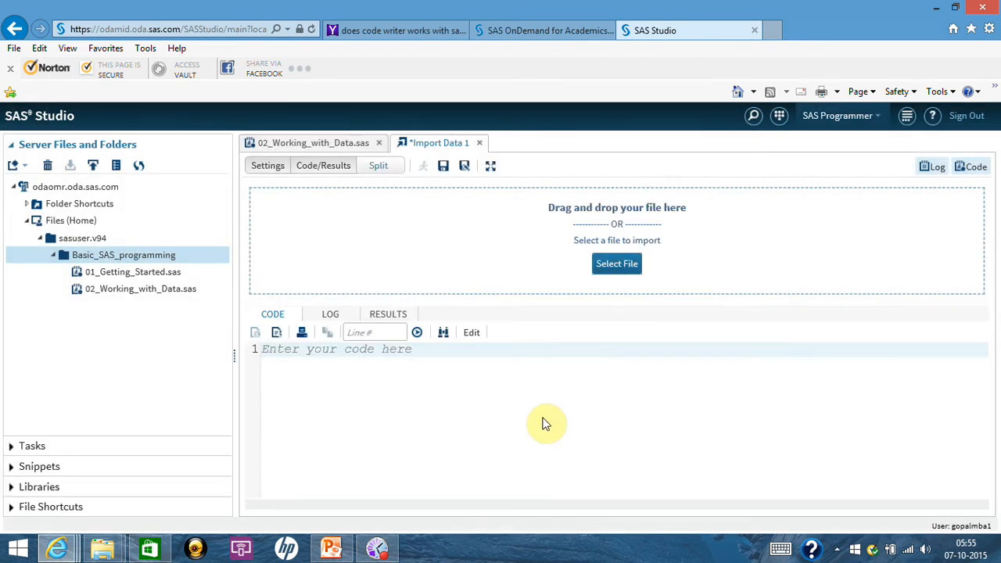
Step: Upload the local file Student_details.csv to the Basic_SAS_programming folder on the server
left_click(93, 167)
left_click(545, 331)
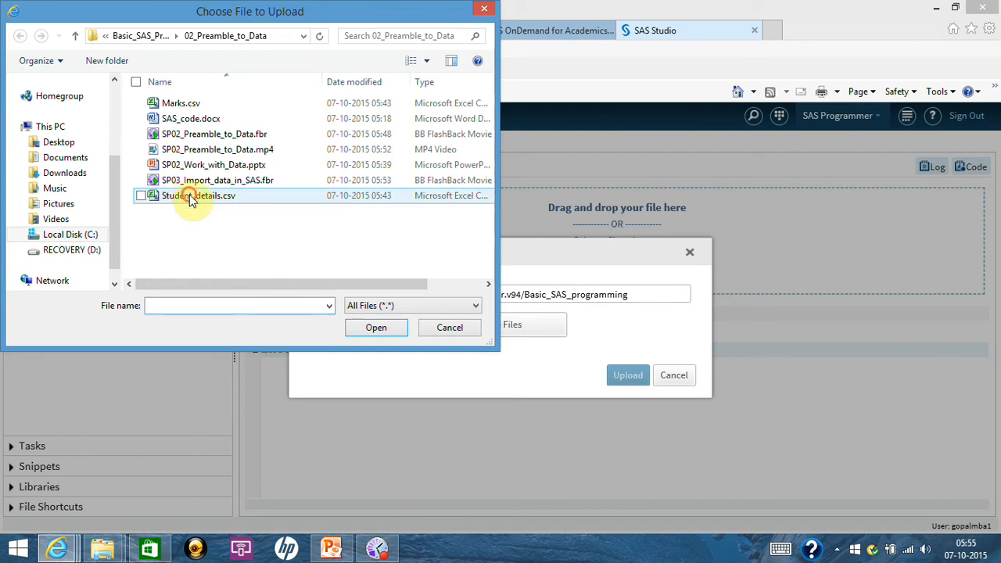
left_click(190, 200)
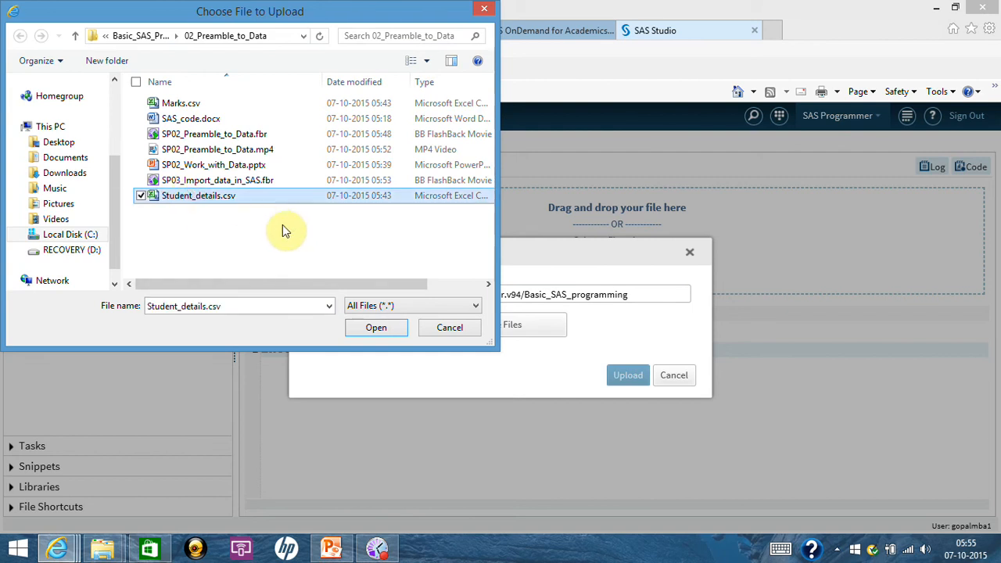
left_click(387, 329)
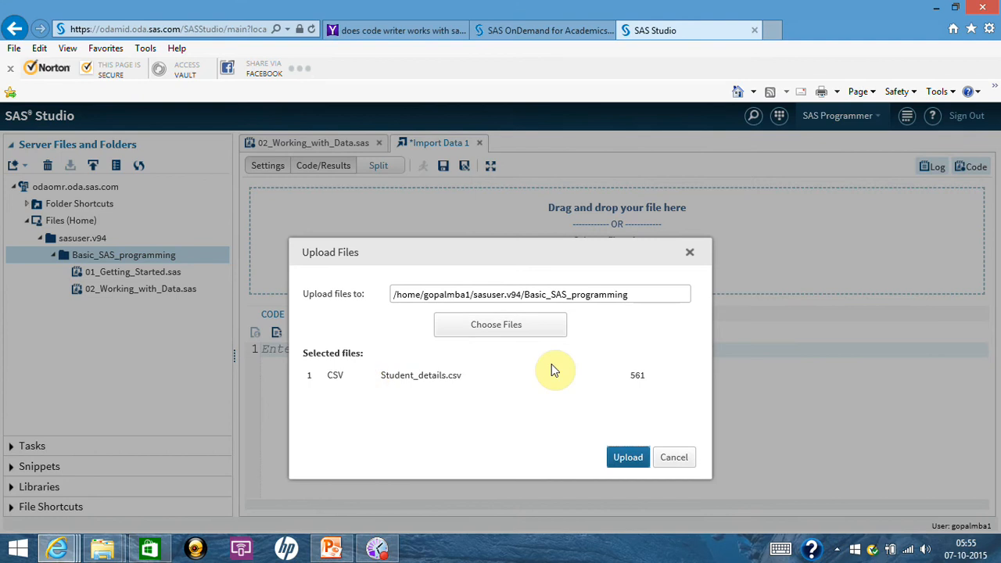
left_click(628, 458)
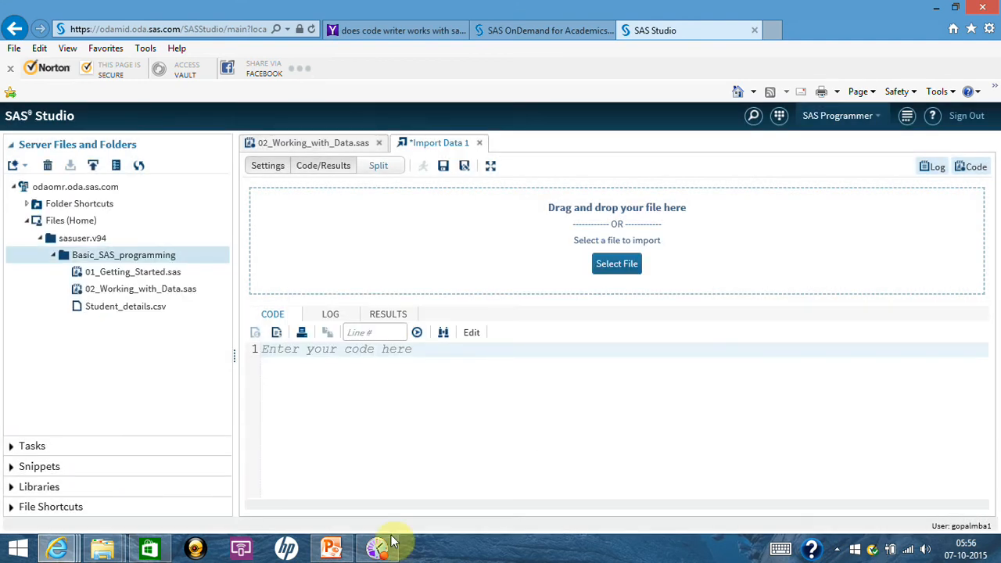
Step: Open Student_details.csv as an import task and look through its generated code and results
left_click(153, 312)
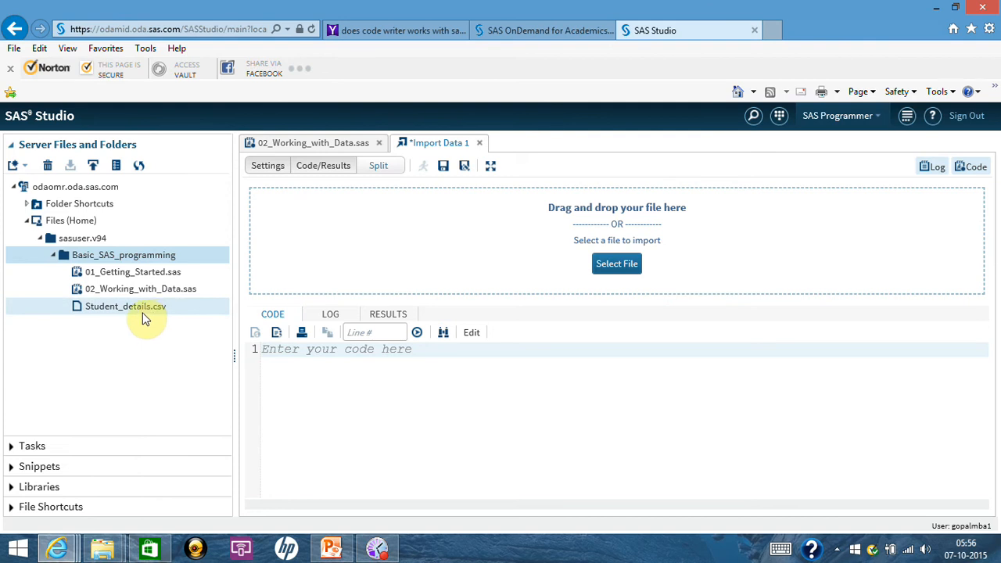
double_click(143, 311)
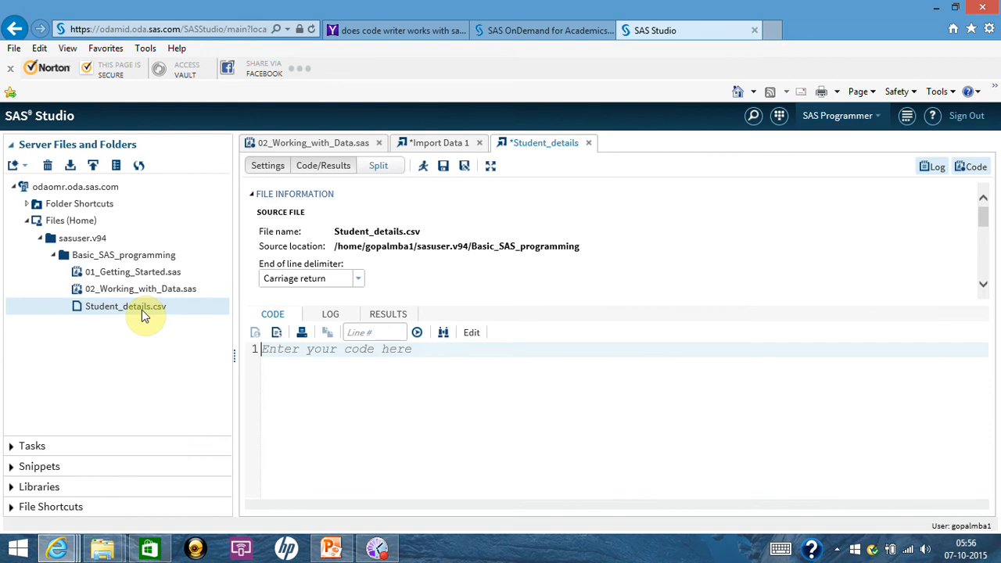
scroll(594, 444, "down", 3)
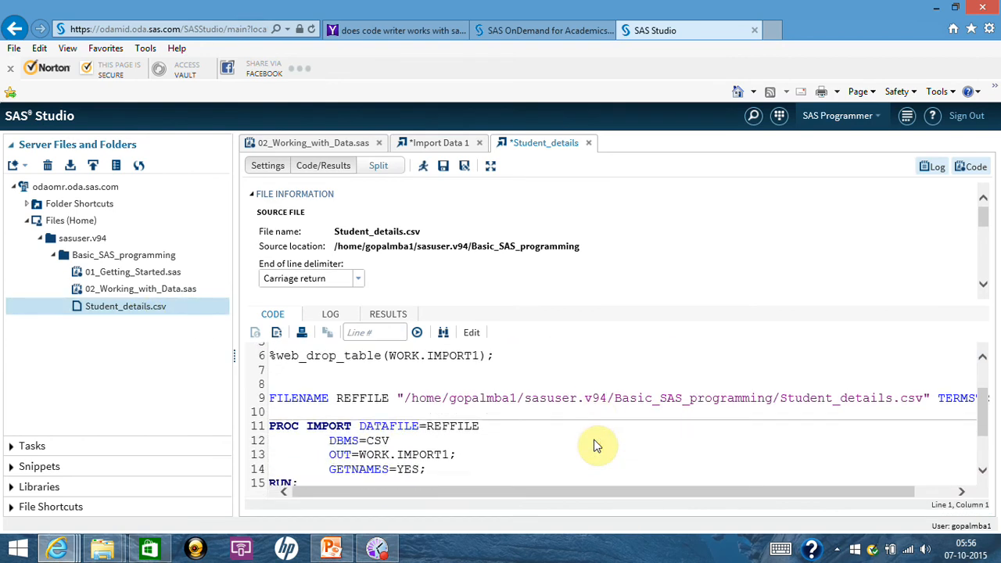
scroll(594, 444, "up", 3)
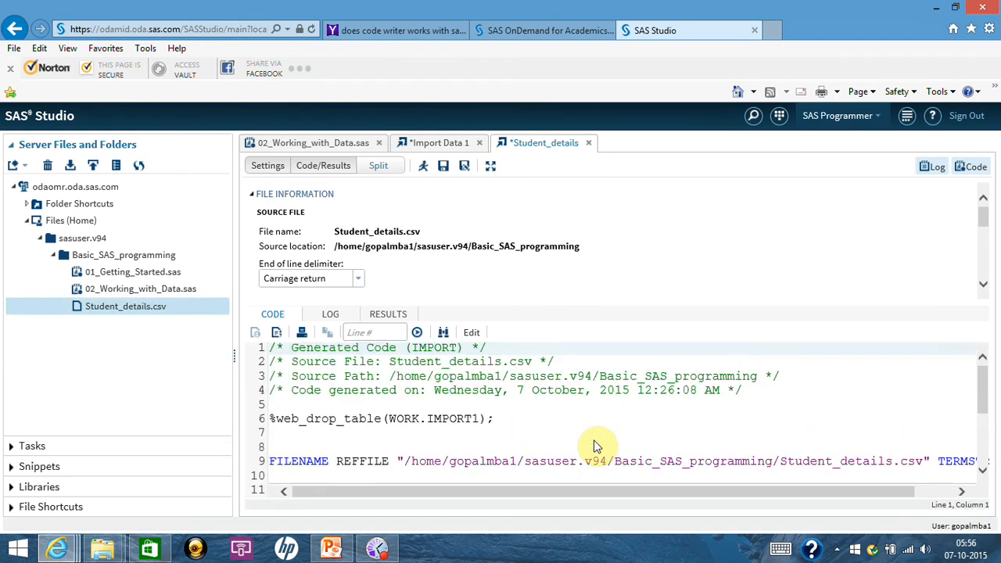
left_click(391, 316)
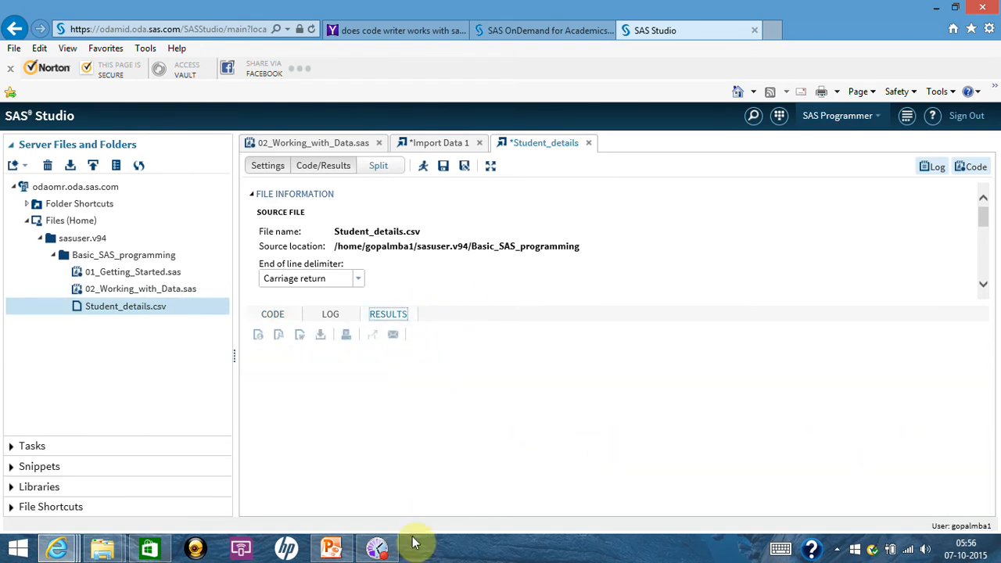
left_click(377, 550)
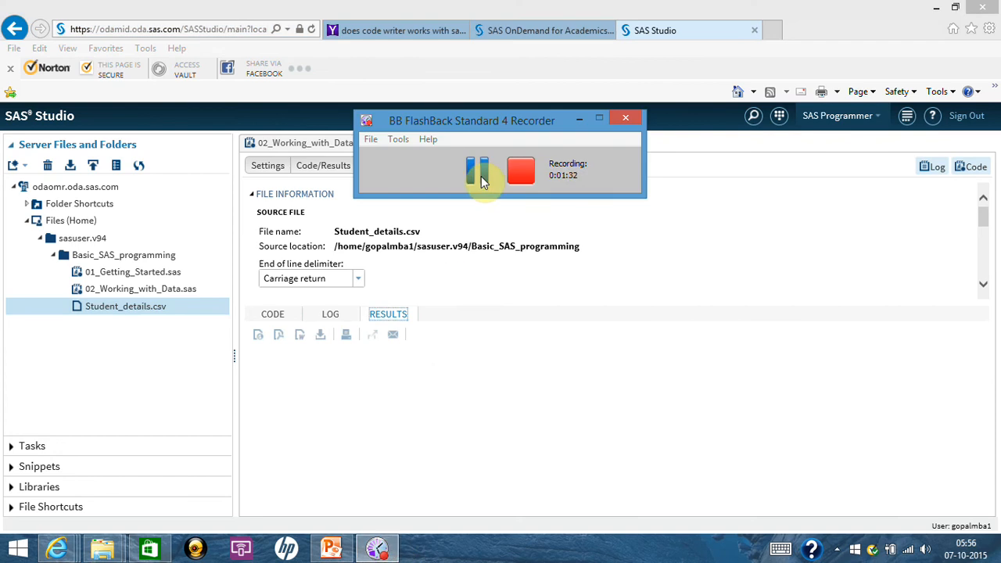
left_click(579, 119)
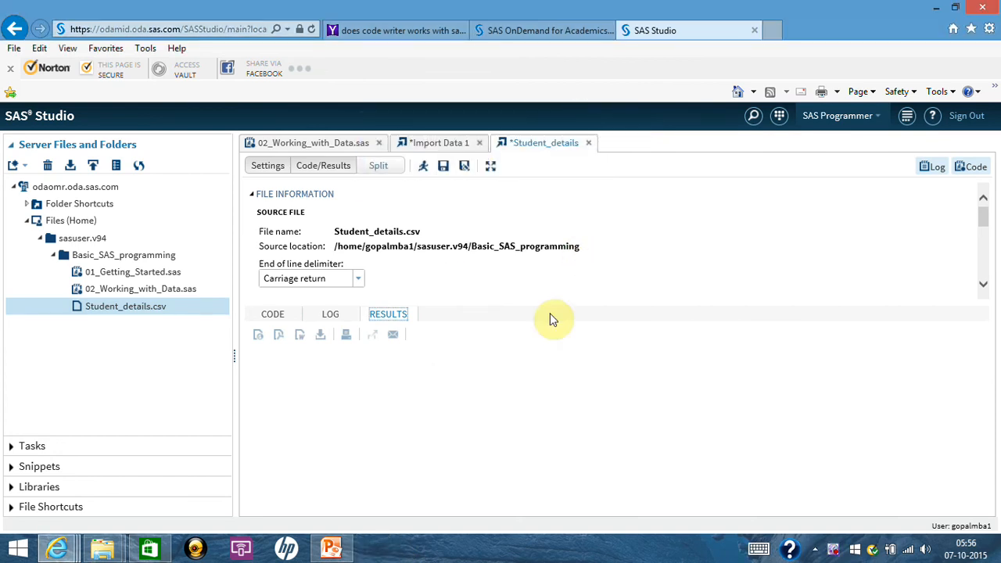
Step: Review the import settings for Student_details.csv and run the import with the default options
left_click(276, 316)
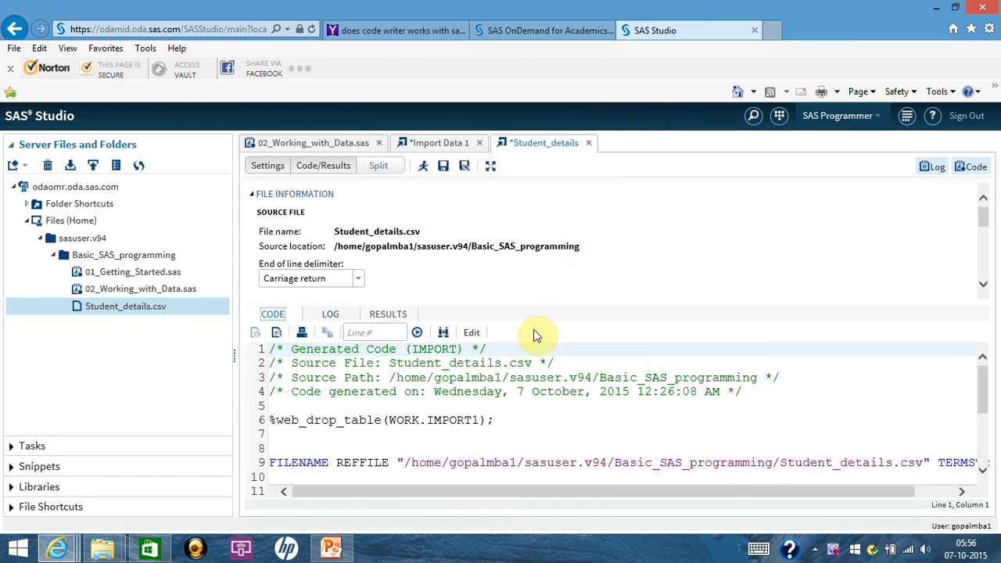
scroll(560, 271, "down", 4)
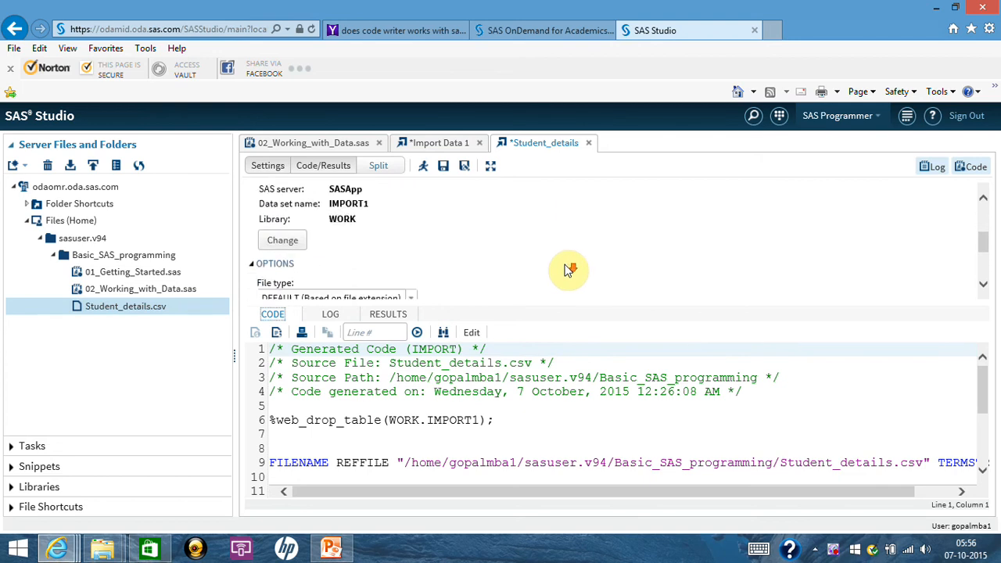
scroll(568, 270, "down", 4)
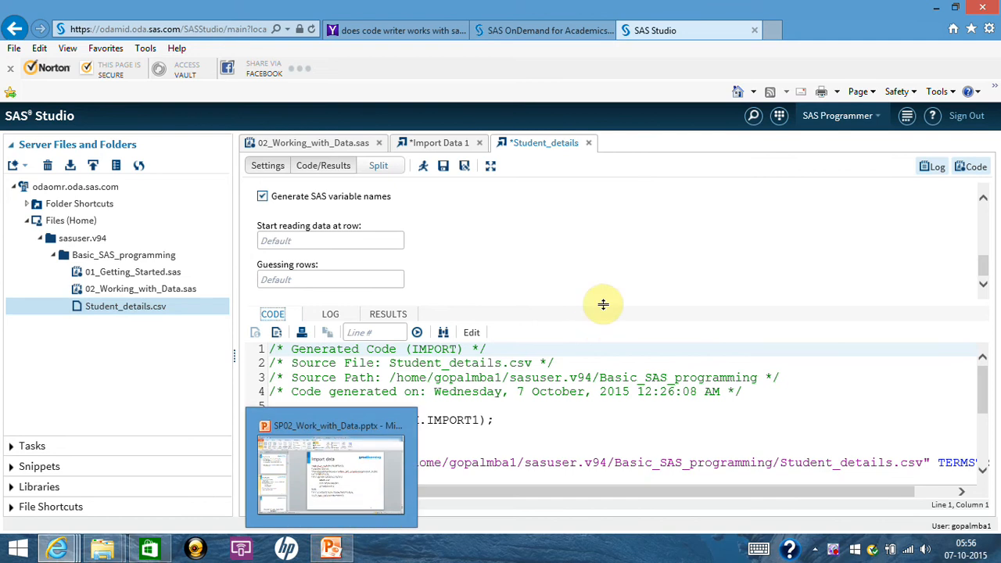
scroll(615, 284, "up", 8)
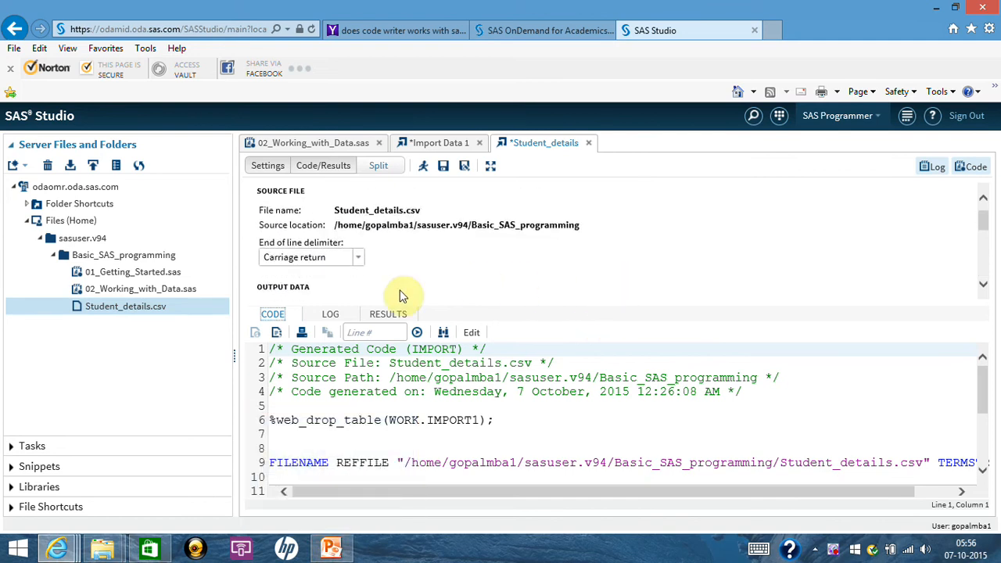
scroll(399, 293, "up", 1)
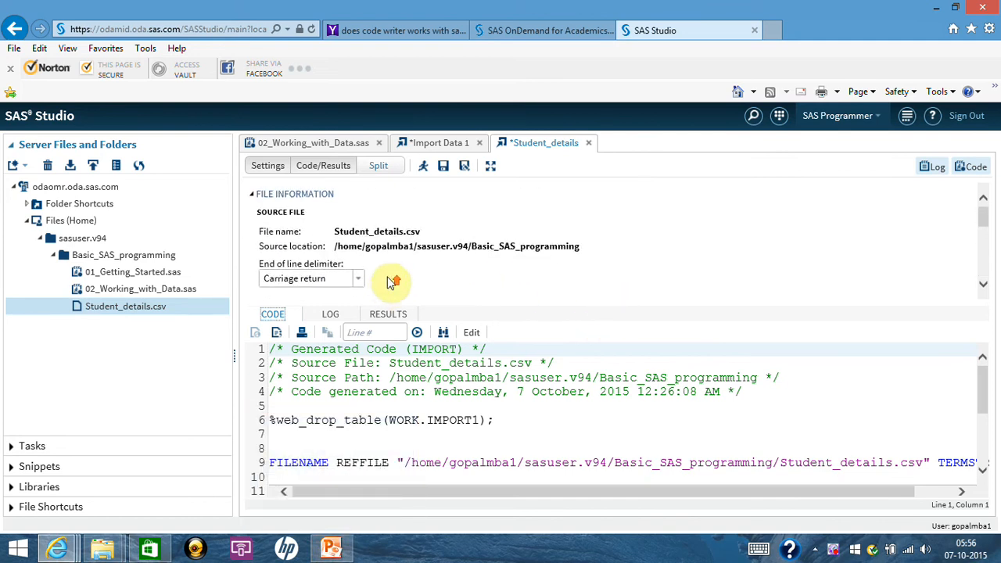
left_click(423, 168)
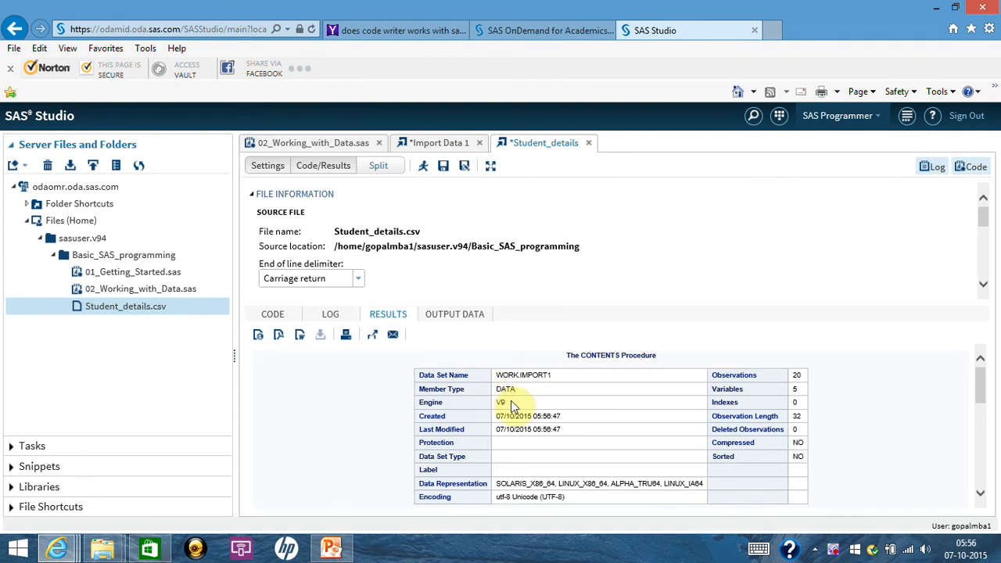
Step: Examine the CONTENTS report of the imported student data and the PROC IMPORT code that generated it
scroll(544, 399, "down", 4)
scroll(540, 408, "down", 5)
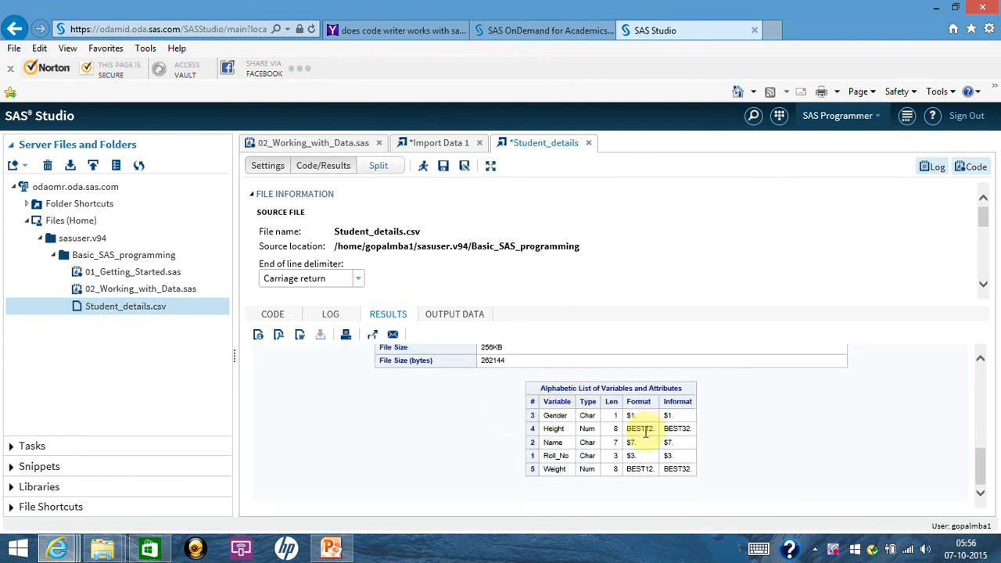
scroll(640, 471, "up", 8)
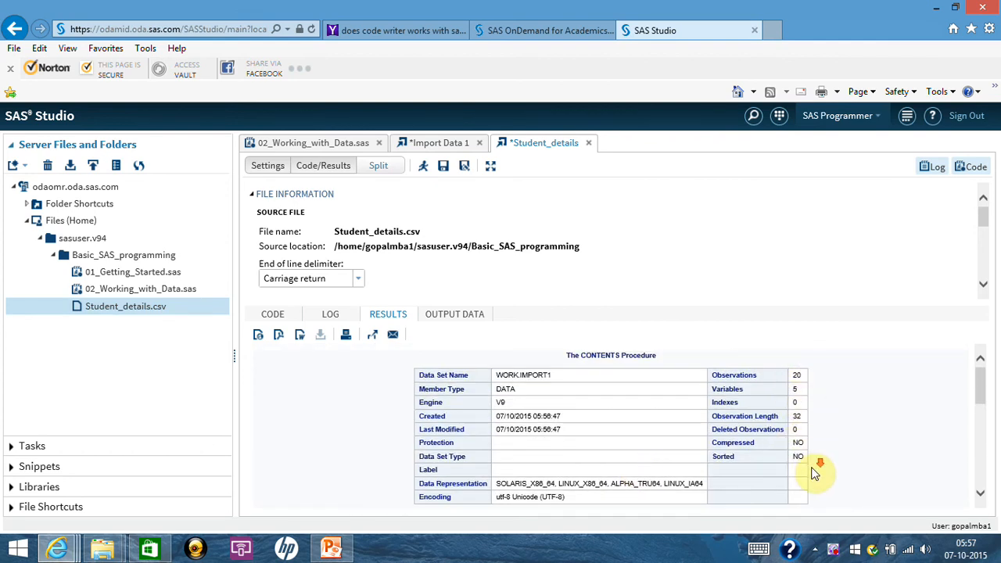
scroll(814, 472, "down", 3)
scroll(816, 462, "up", 3)
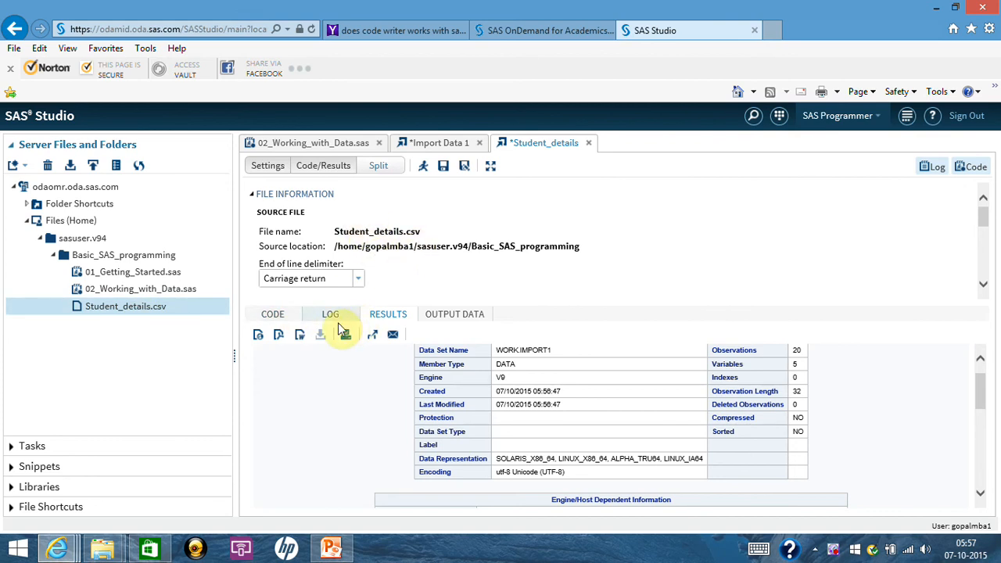
left_click(275, 314)
scroll(366, 362, "down", 3)
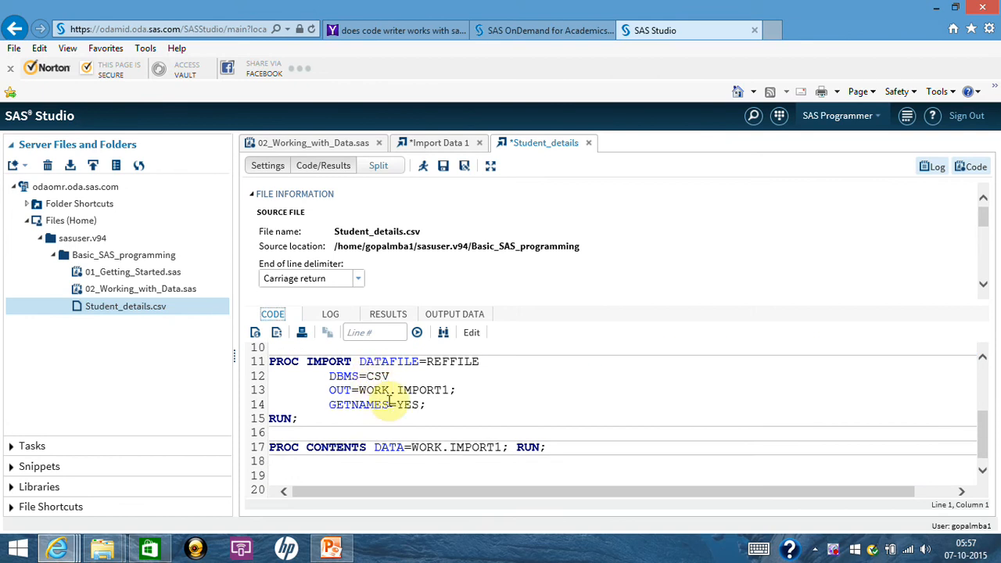
scroll(438, 440, "up", 1)
scroll(368, 442, "down", 1)
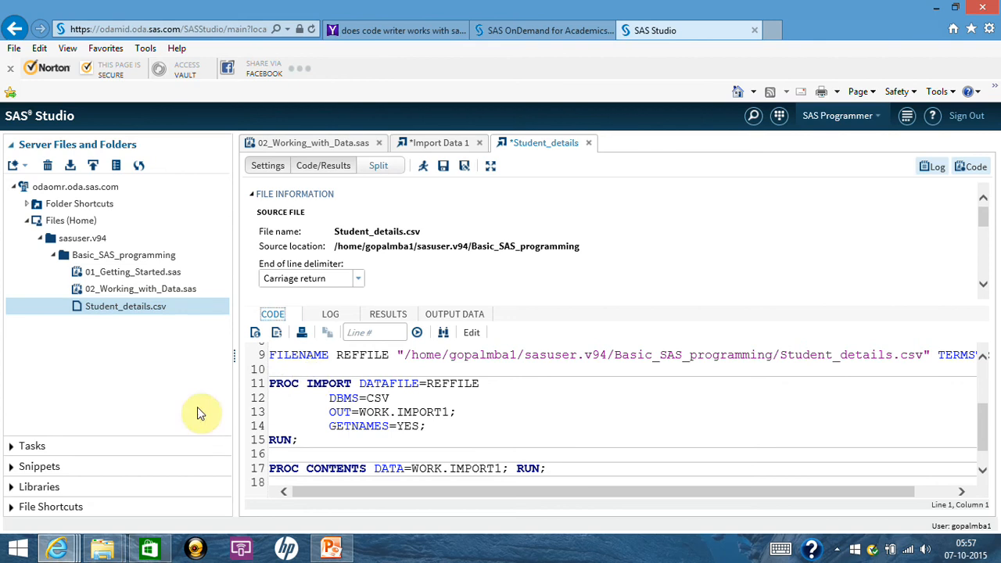
Step: Upload the local file Marks.csv to the Basic_SAS_programming folder on the server
left_click(93, 169)
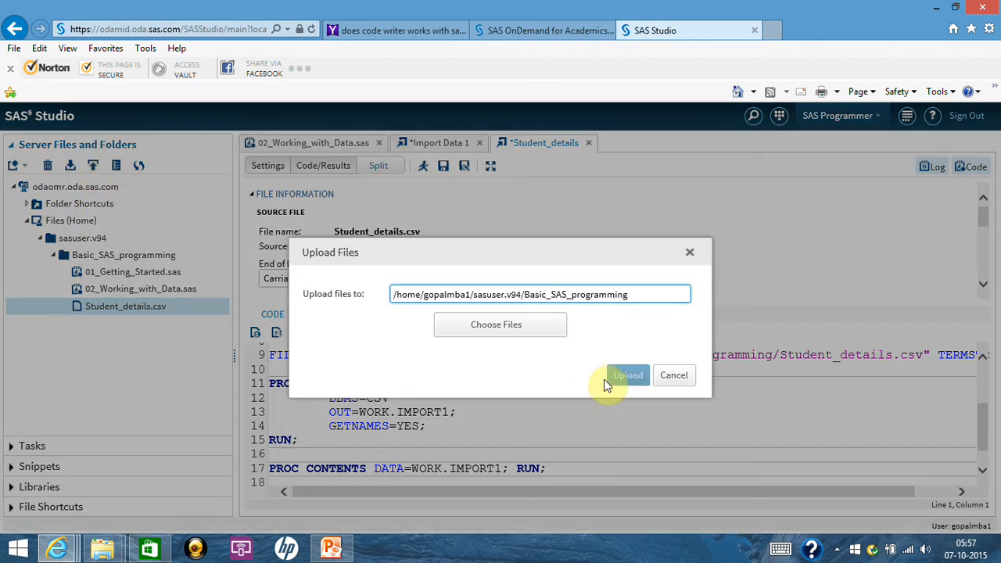
left_click(534, 334)
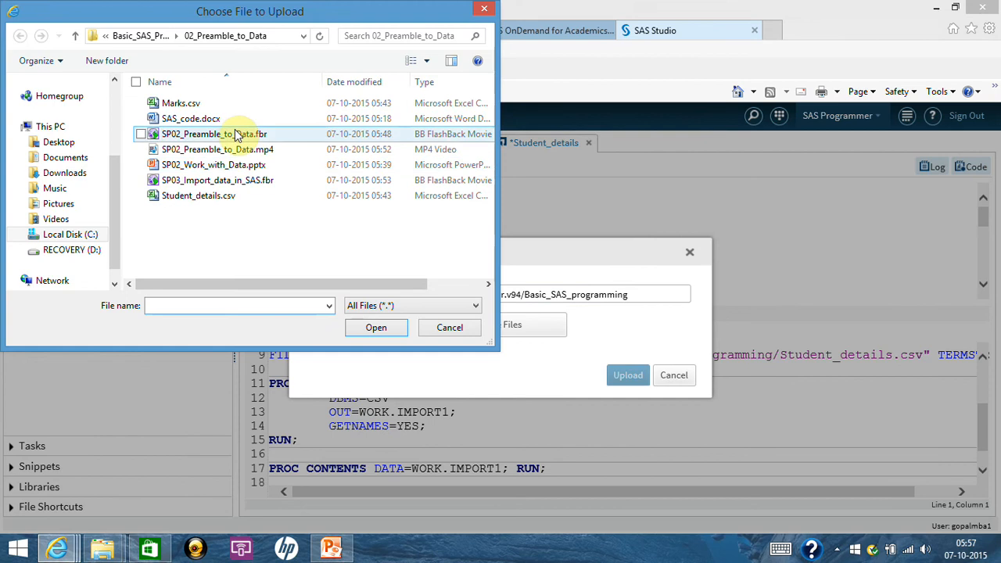
left_click(192, 103)
left_click(378, 329)
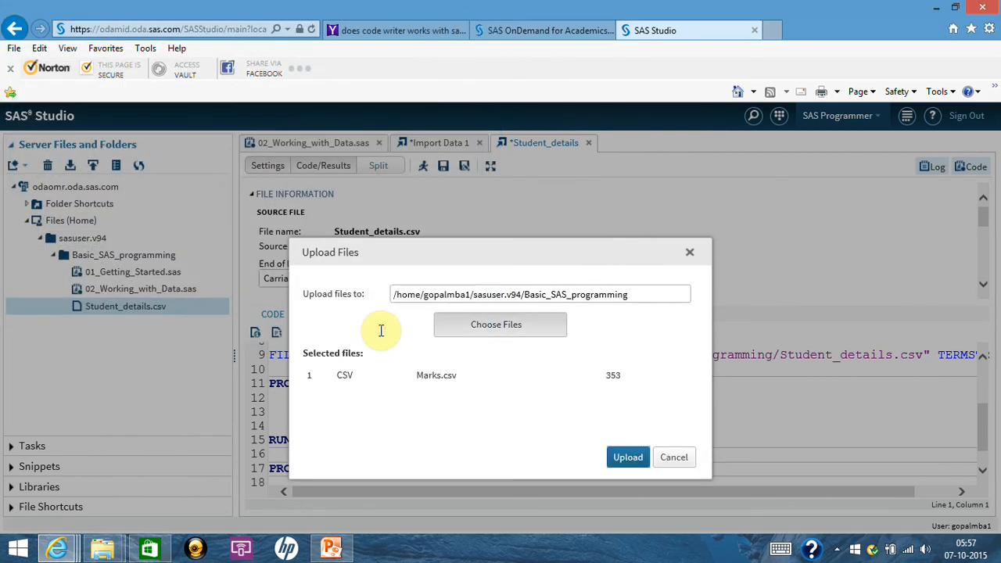
left_click(617, 462)
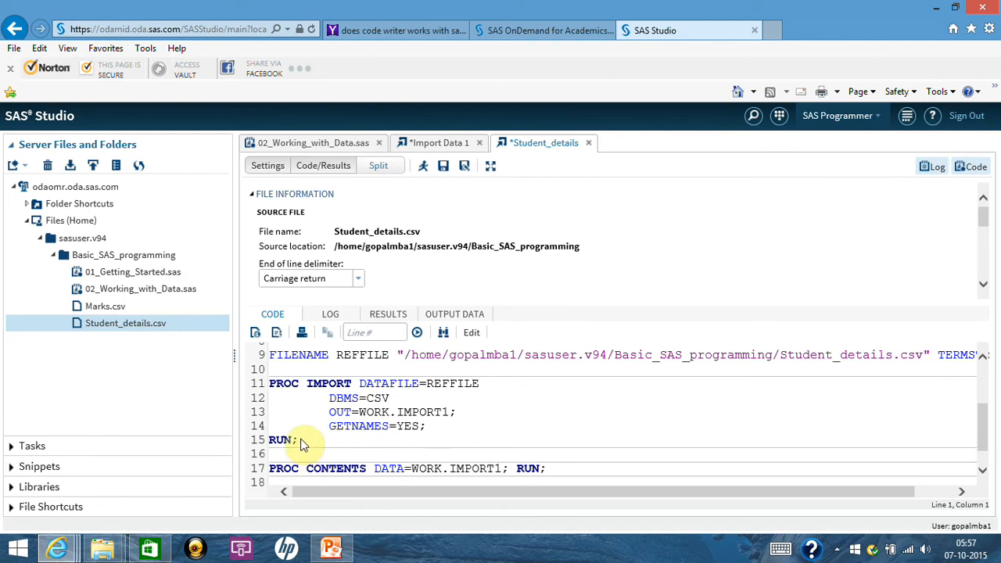
Step: Copy the FILENAME statement and PROC IMPORT block from the Student_details import code into 02_Working_with_Data.sas, below the opening comment
left_click_drag(301, 439, 258, 381)
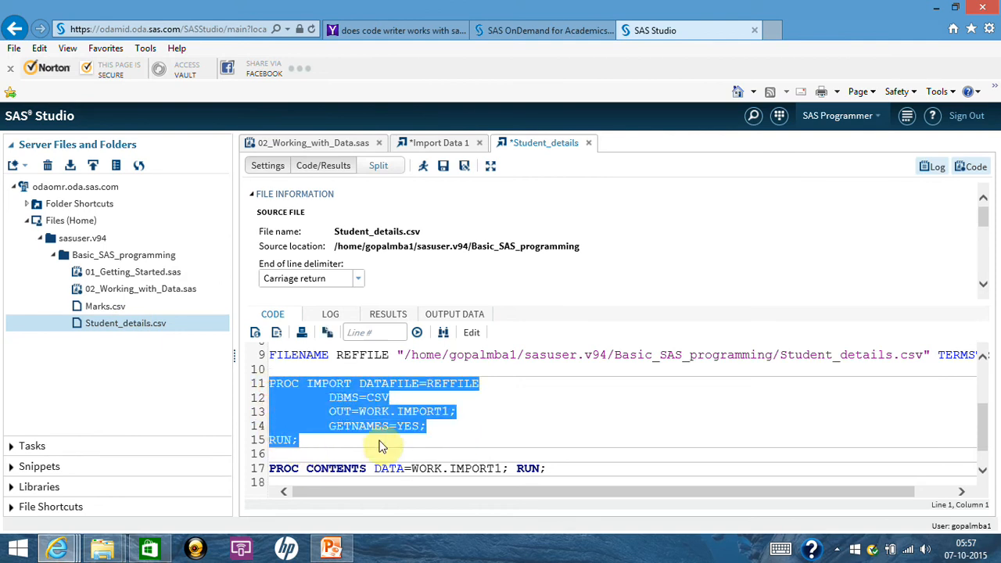
left_click(308, 444)
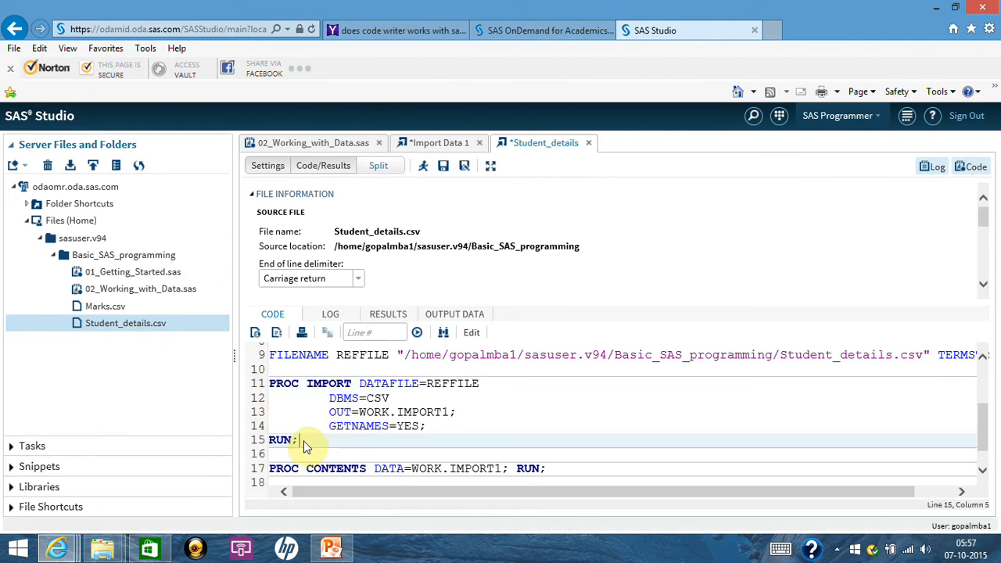
left_click_drag(306, 444, 266, 355)
key("ctrl+c")
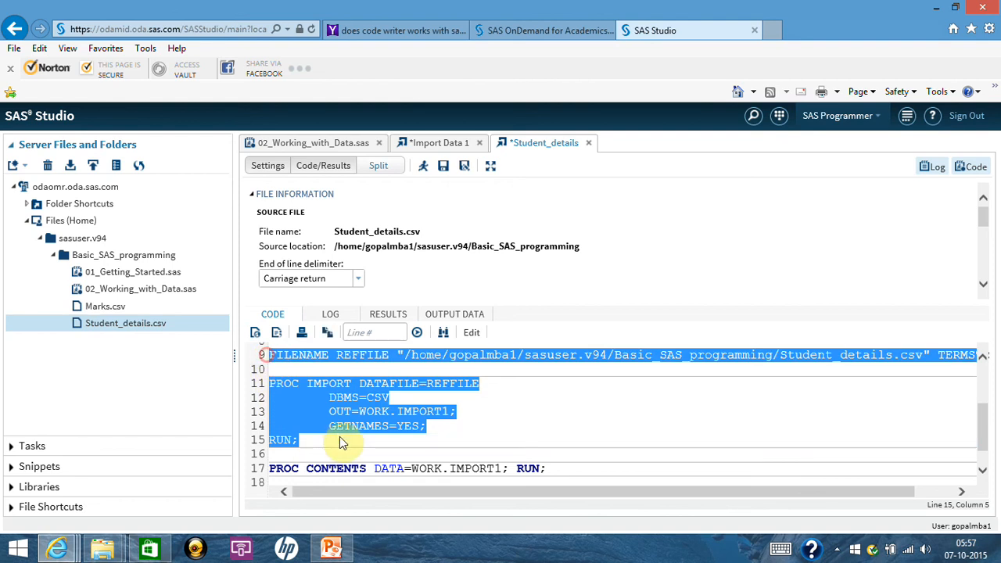
left_click(333, 149)
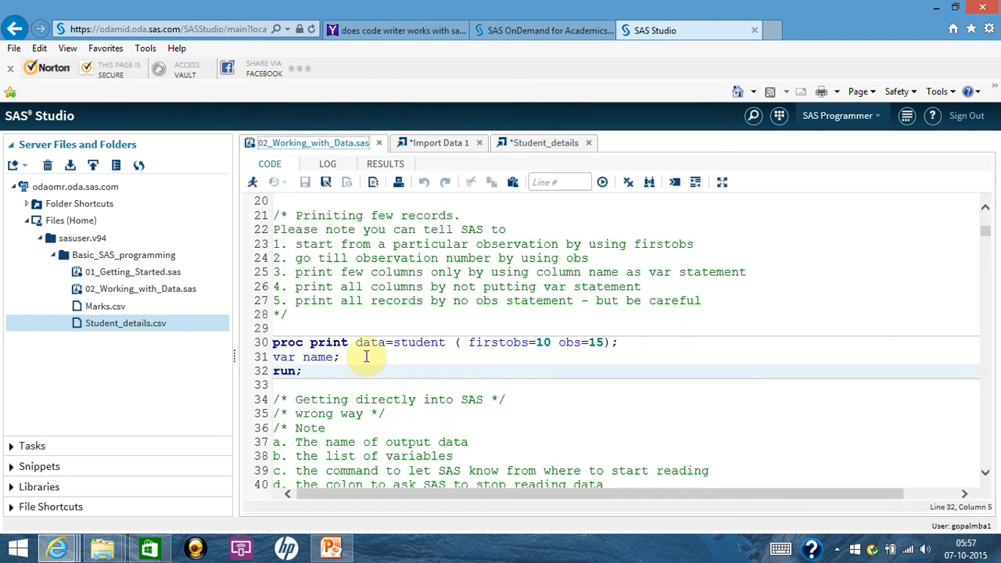
scroll(382, 336, "up", 6)
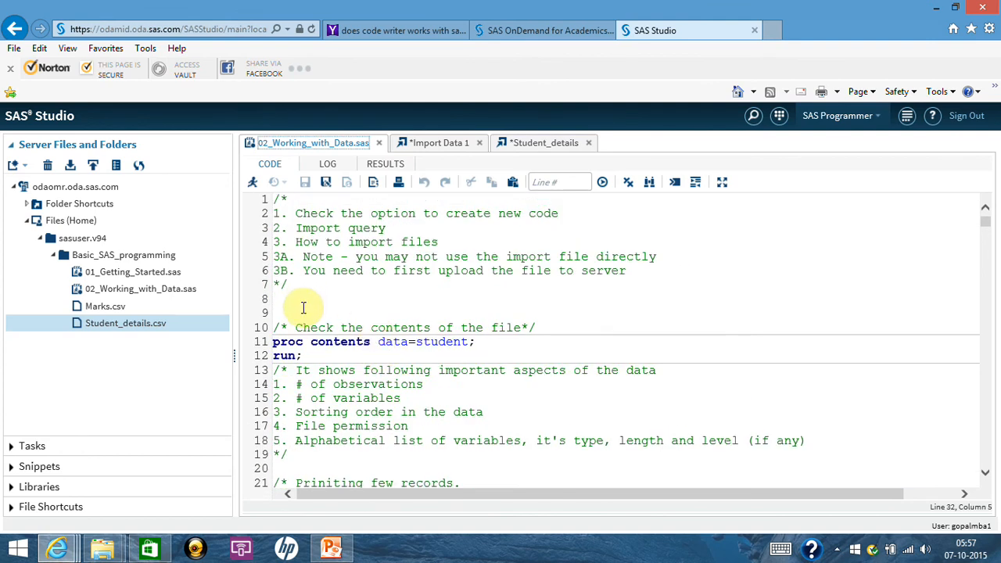
left_click(303, 307)
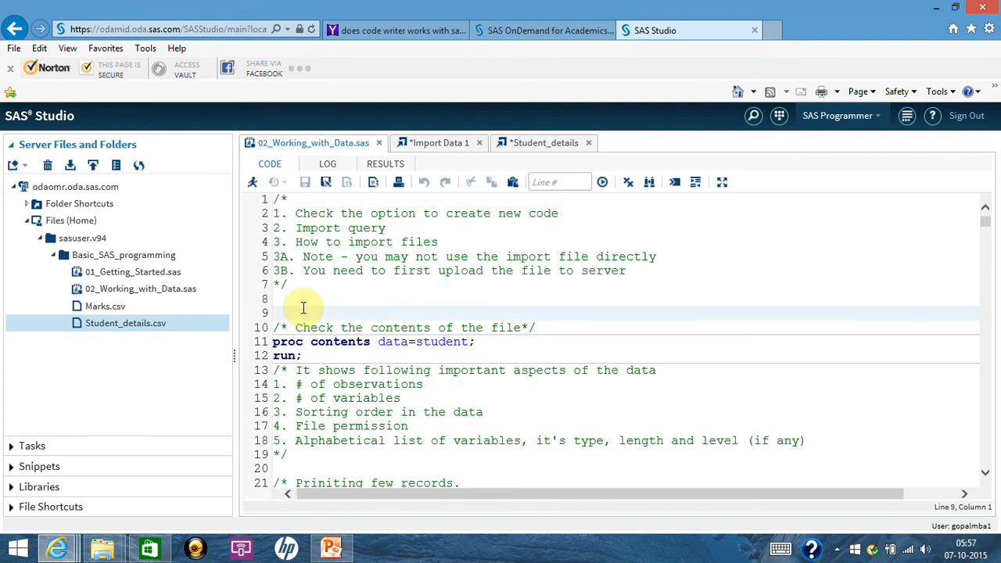
key("Up")
key("ctrl+v")
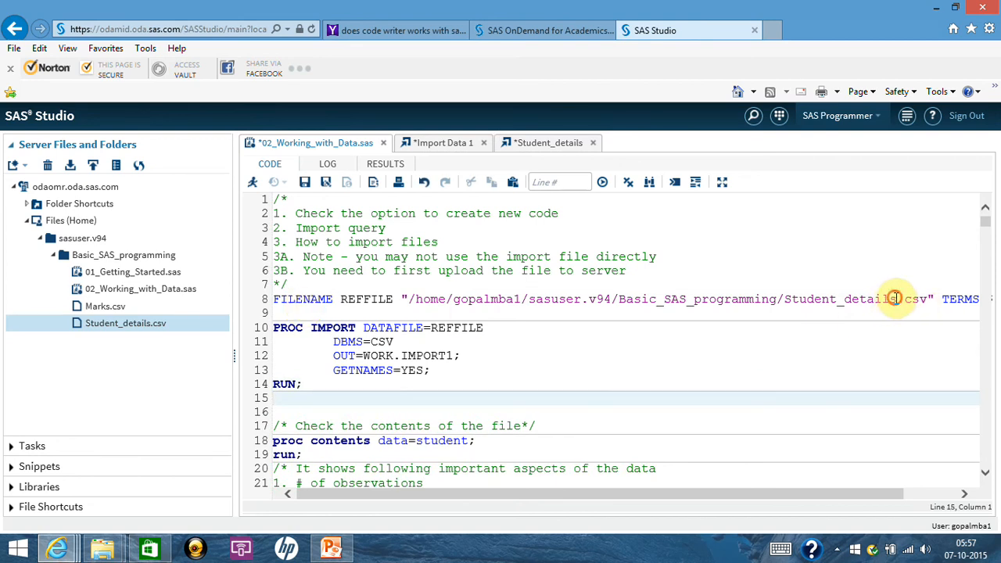
Step: Change the pasted code's source file to Marks.csv and its output data set to WORK.Marks
left_click_drag(894, 299, 800, 309)
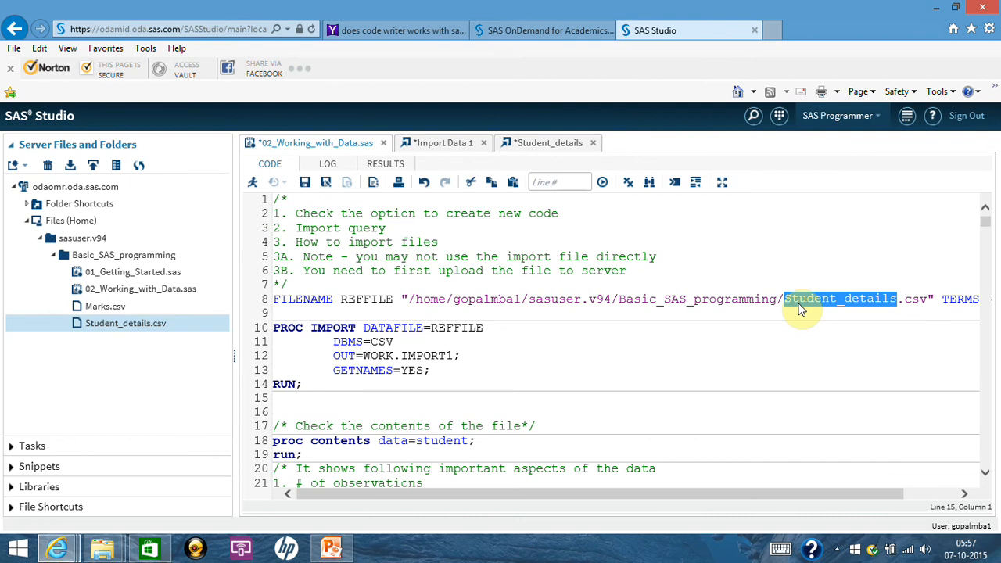
type("Marks")
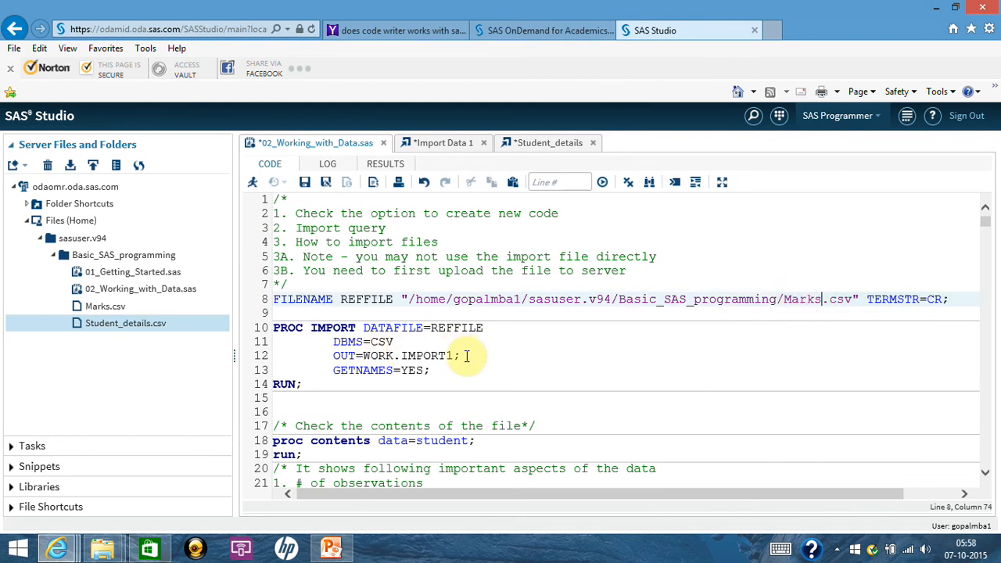
left_click_drag(444, 355, 410, 354)
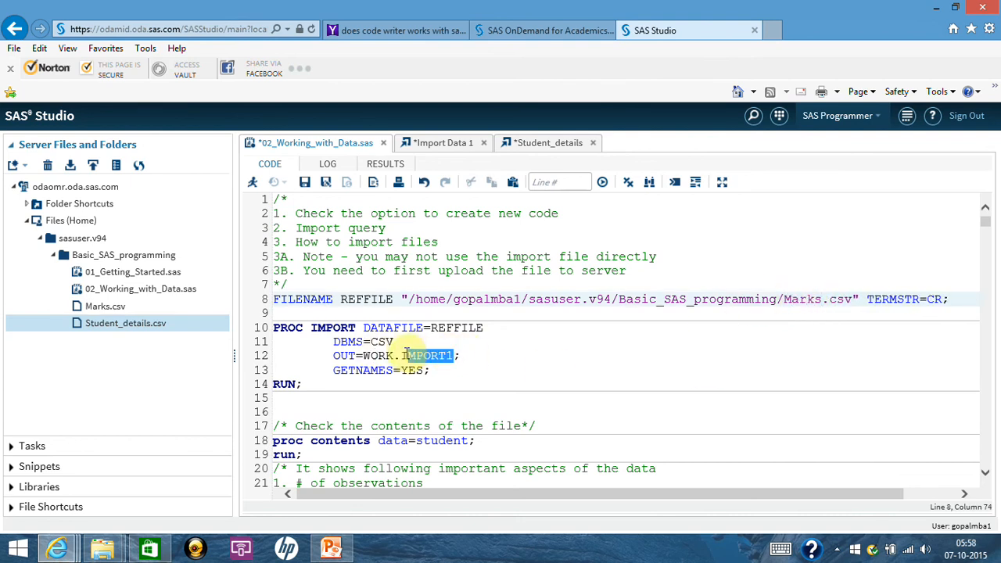
type("Mar")
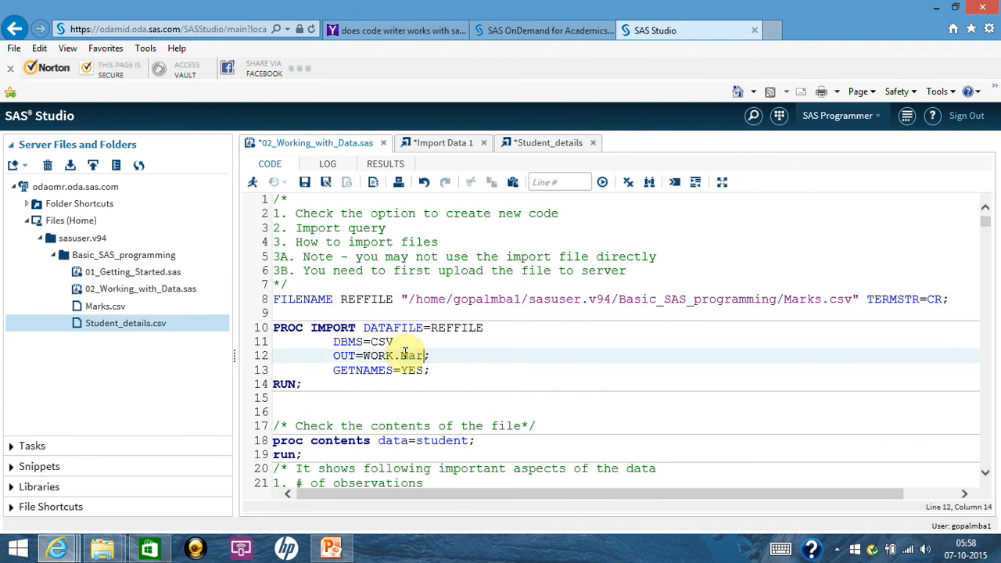
type("ks")
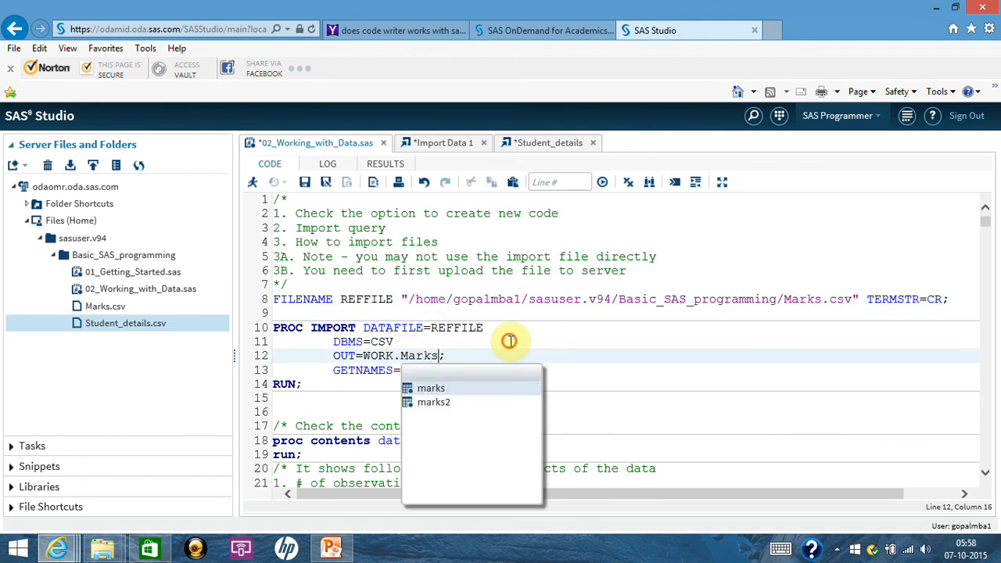
left_click(509, 341)
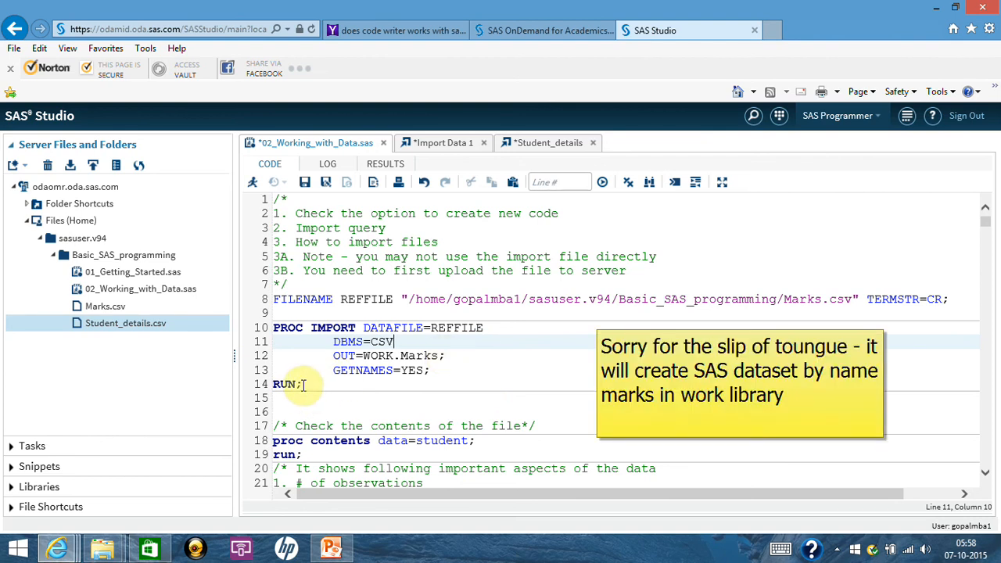
Step: Run only the FILENAME and PROC IMPORT code for Marks.csv and look through the columns of the output data
left_click_drag(305, 384, 251, 297)
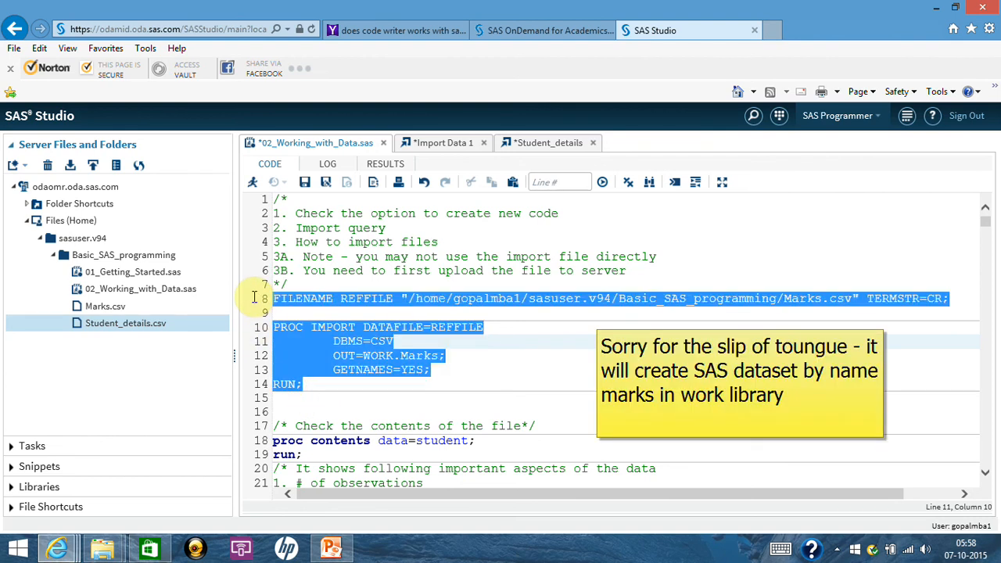
left_click(253, 182)
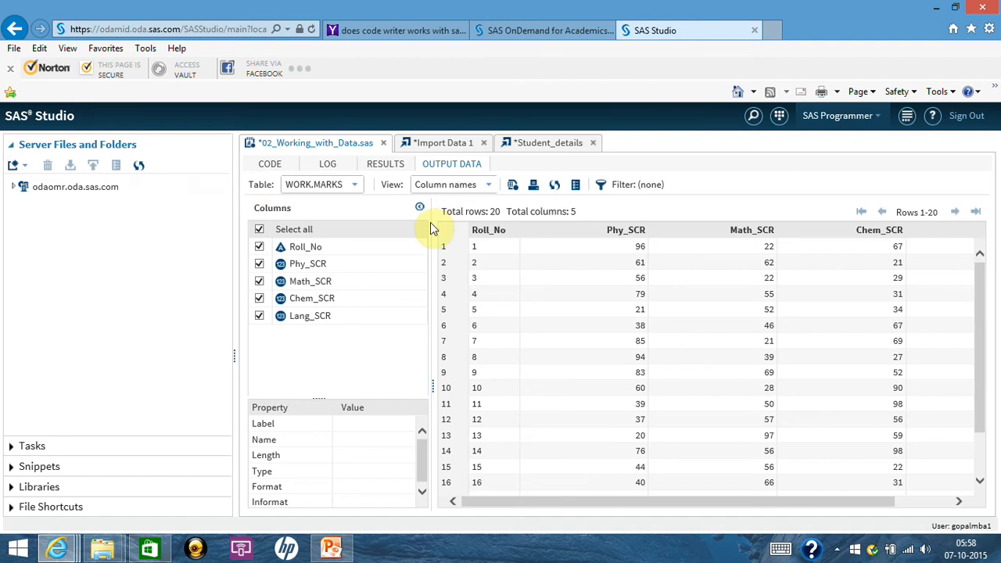
left_click_drag(560, 502, 878, 500)
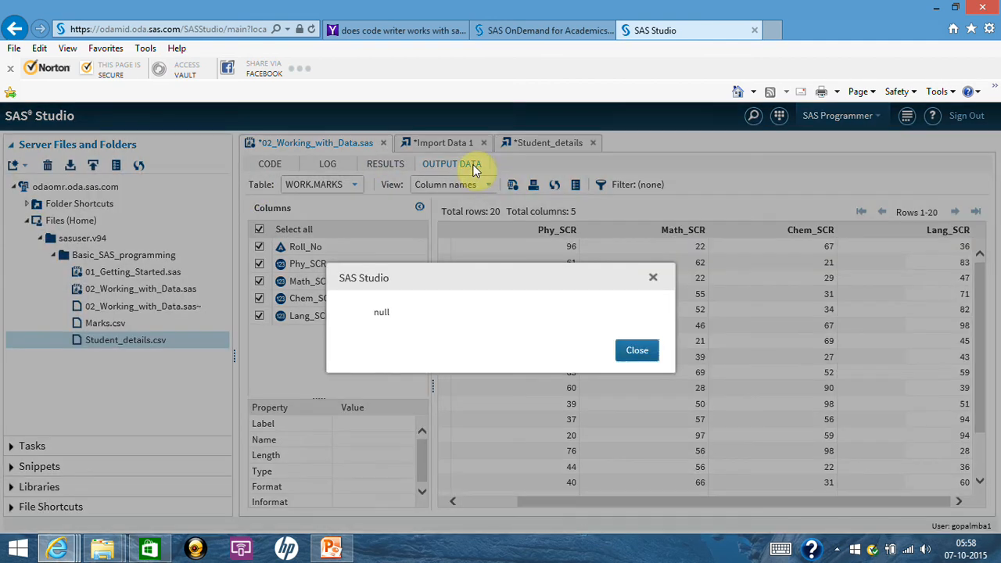
left_click(648, 352)
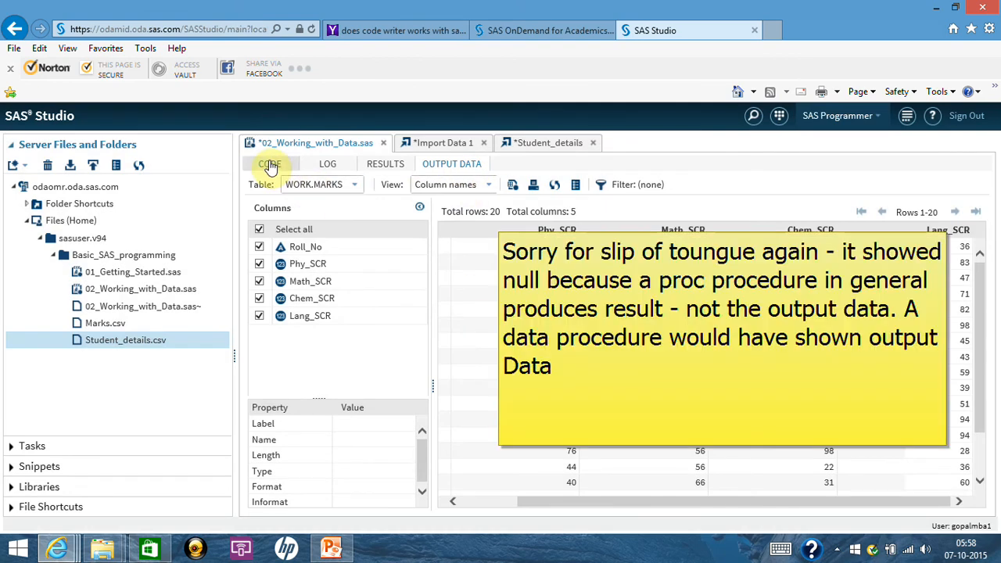
Step: Return to the program code and examine the DBMS, OUT and GETNAMES options of the PROC IMPORT block
left_click(270, 163)
left_click(395, 399)
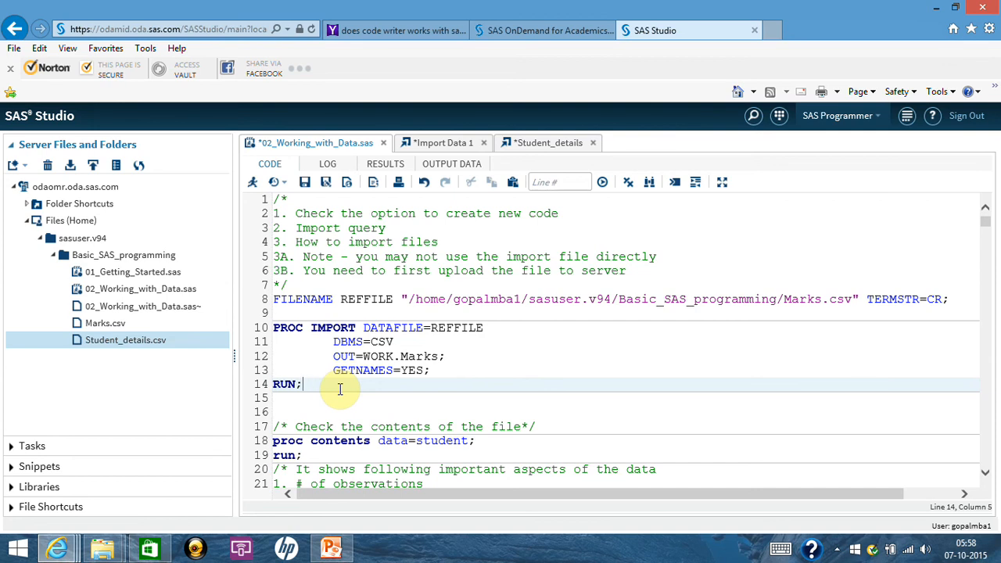
left_click(188, 340)
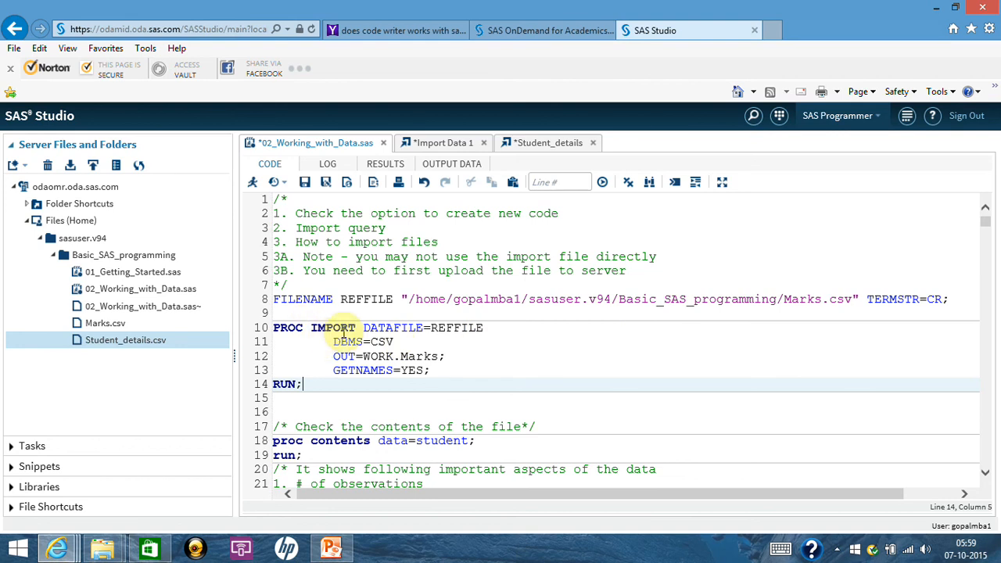
left_click_drag(333, 341, 396, 344)
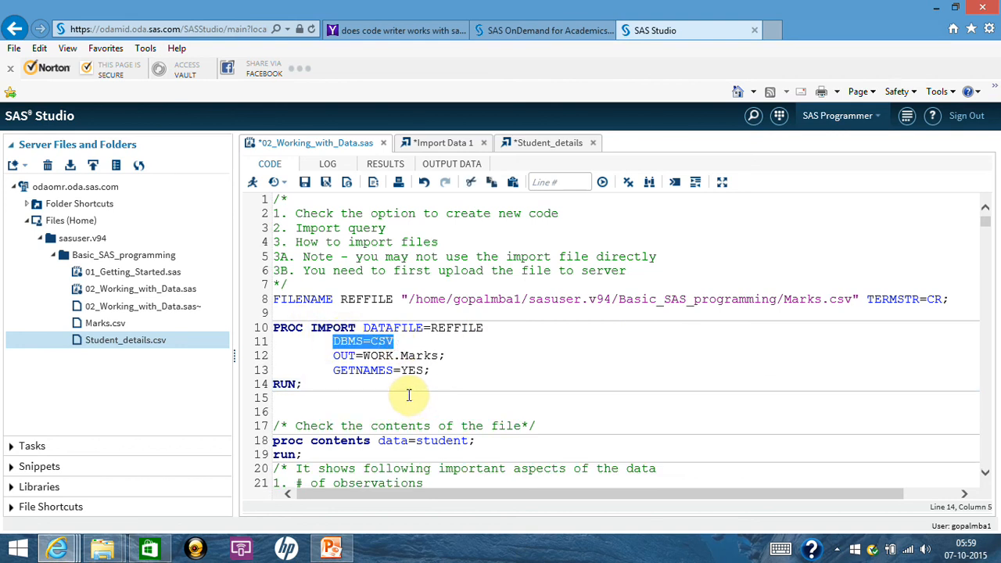
left_click_drag(333, 356, 436, 357)
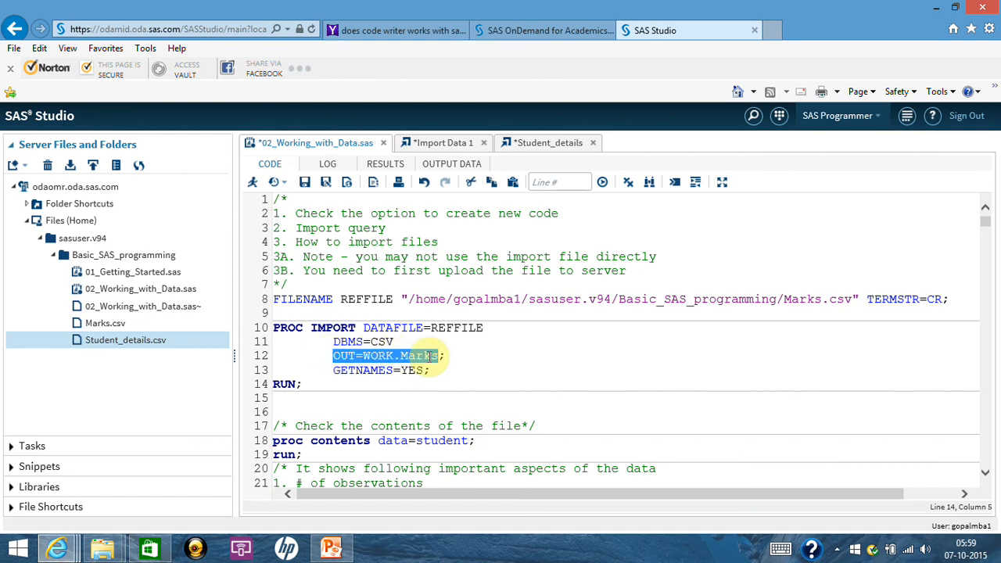
left_click(441, 386)
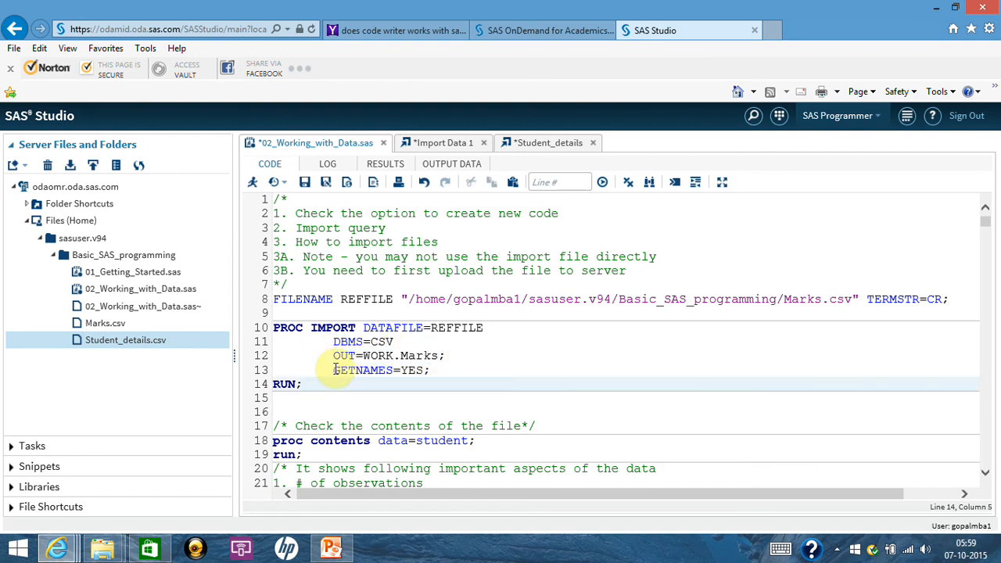
left_click_drag(334, 370, 423, 370)
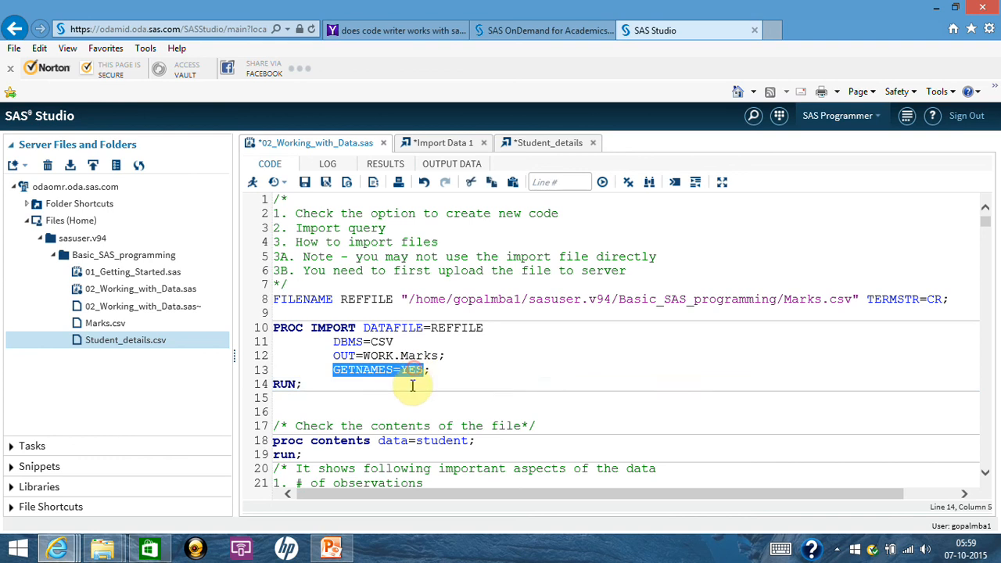
left_click(399, 383)
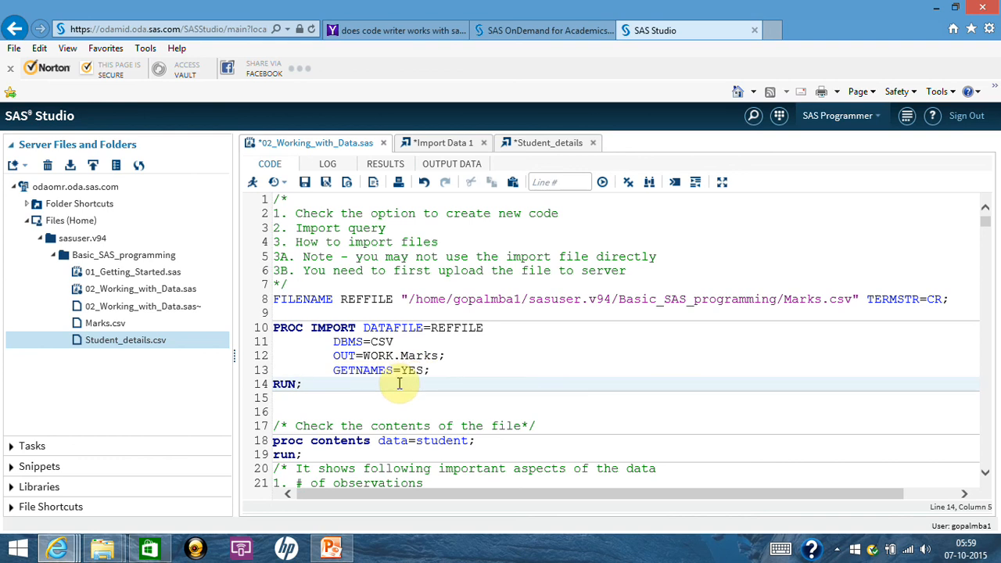